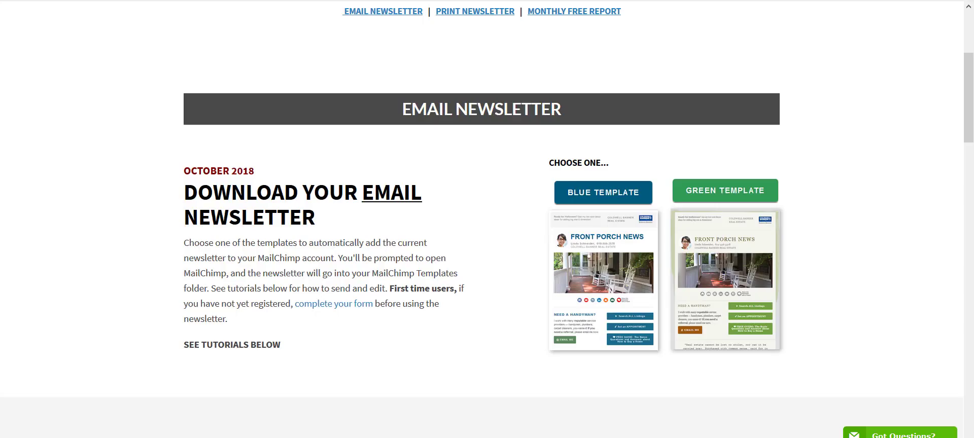
# Add the green October 2018 email newsletter template to the Mailchimp account and create a campaign from the newly added copy
pyautogui.scroll(4, 969, 64)
pyautogui.scroll(-5, 969, 65)
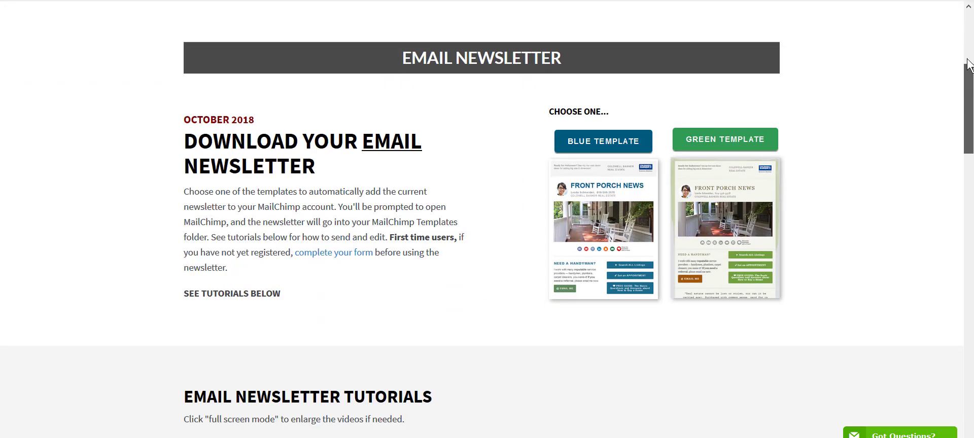
pyautogui.scroll(5, 969, 64)
pyautogui.scroll(-4, 969, 91)
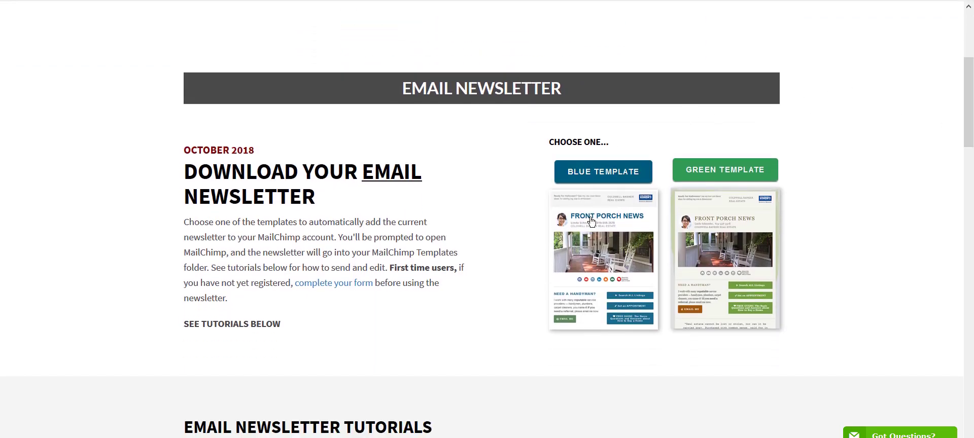
pyautogui.click(724, 173)
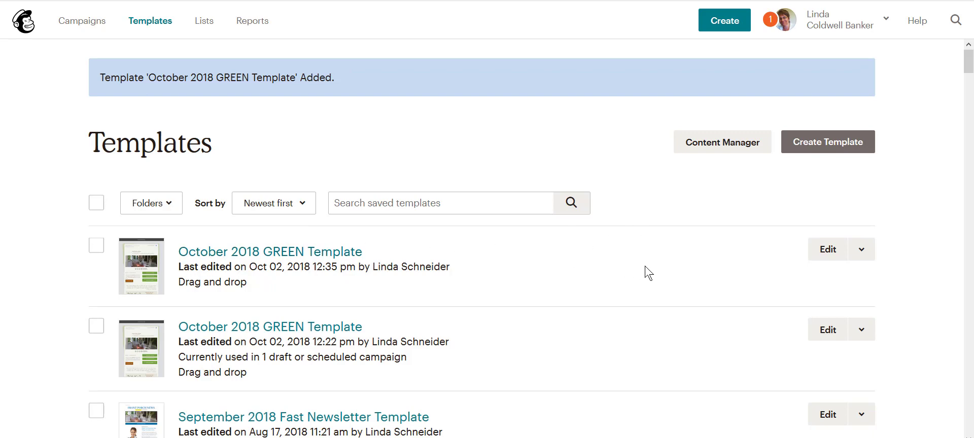
pyautogui.click(862, 252)
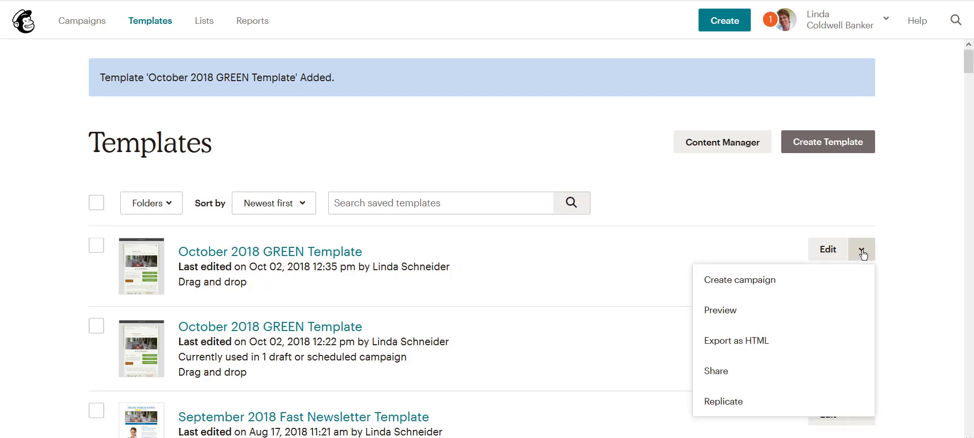
pyautogui.click(801, 286)
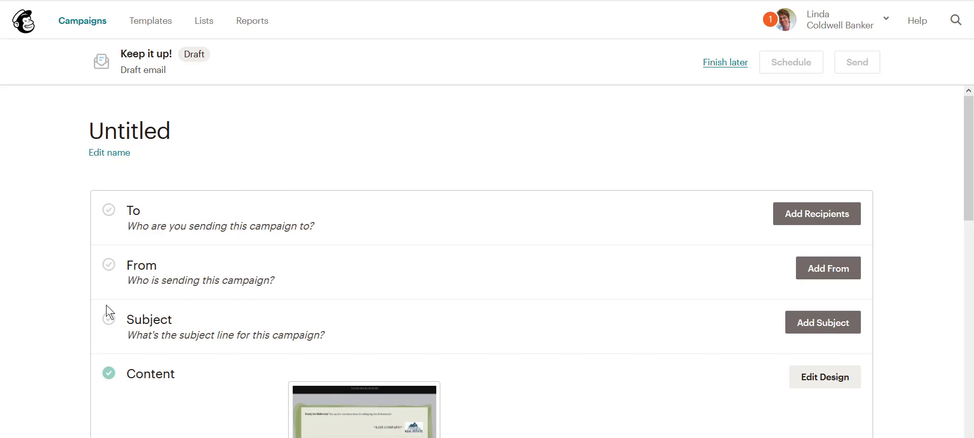
# Set the campaign recipients to all subscribers on Test List and save the selection
pyautogui.click(832, 218)
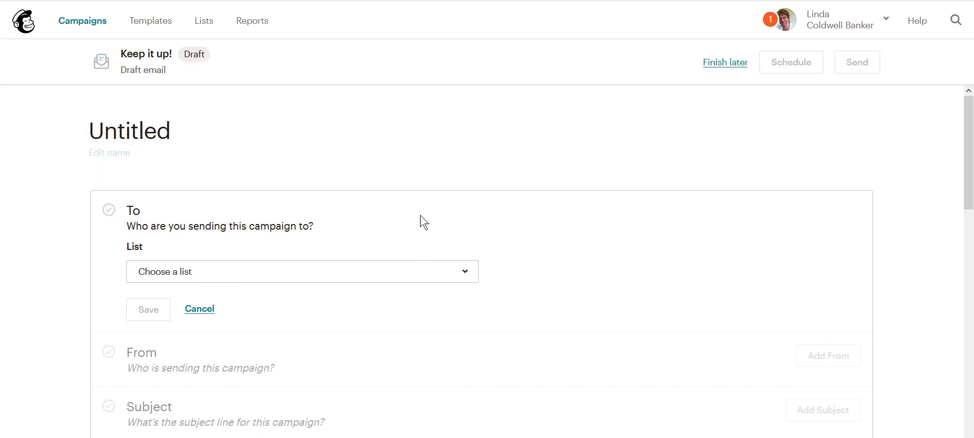
pyautogui.click(463, 274)
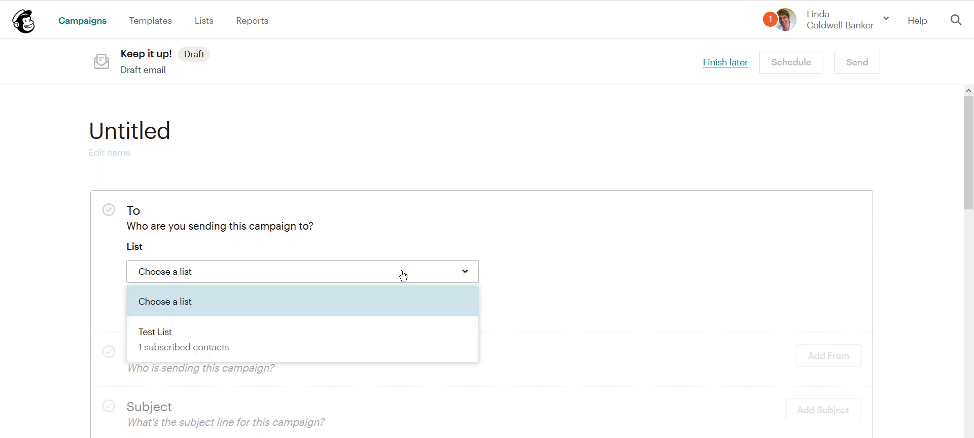
pyautogui.click(154, 348)
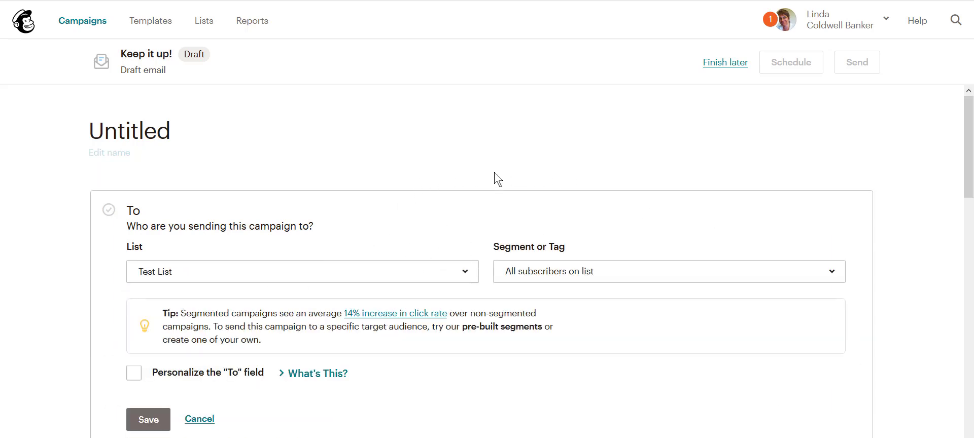
pyautogui.moveTo(971, 131); pyautogui.dragTo(972, 149)
pyautogui.click(146, 366)
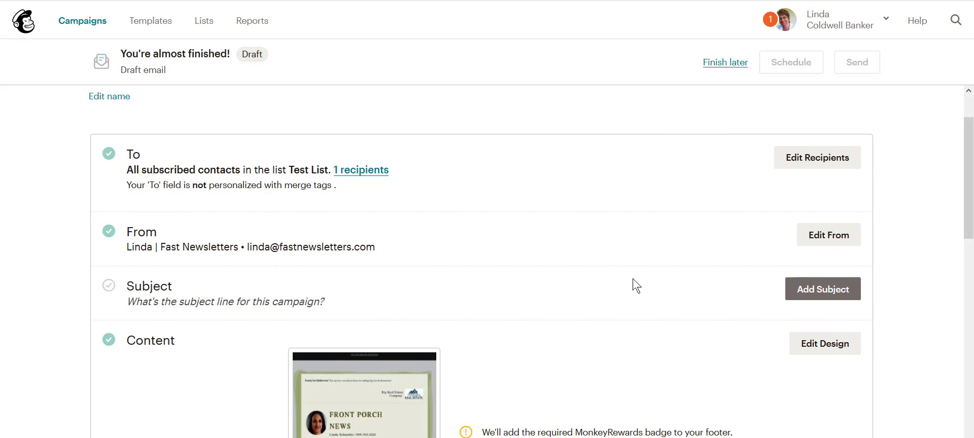
# Open the campaign's newsletter content in the design editor
pyautogui.scroll(-2, 637, 290)
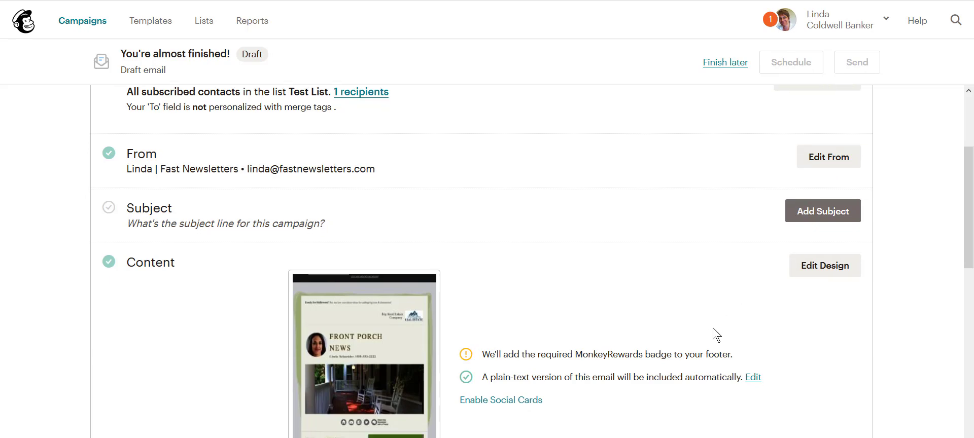
pyautogui.scroll(-4, 713, 332)
pyautogui.scroll(3, 722, 330)
pyautogui.click(826, 198)
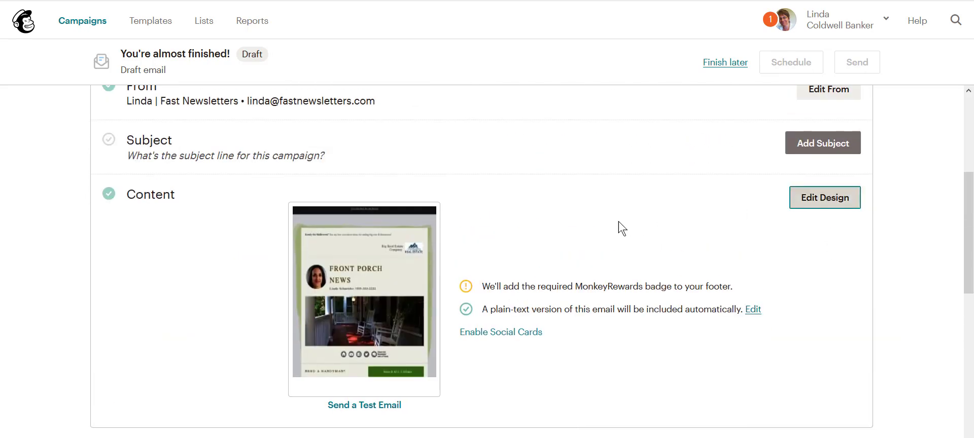
pyautogui.moveTo(359, 305)
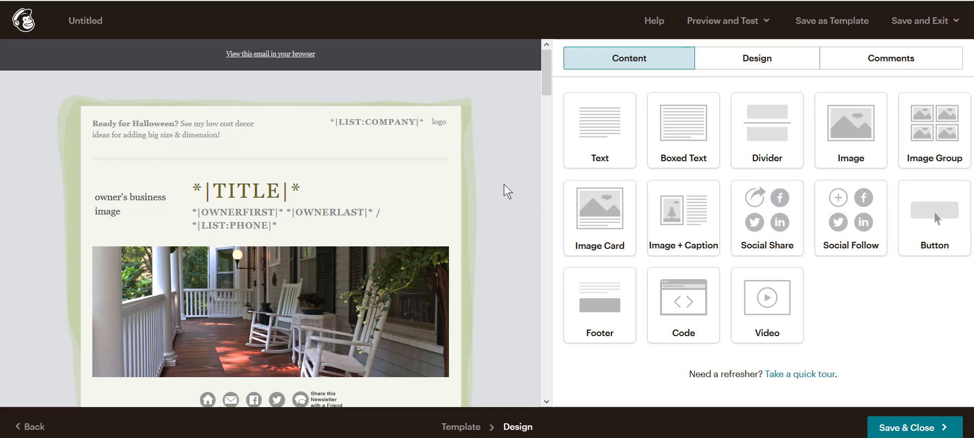
# Preview the newsletter in desktop and mobile views, then exit preview mode
pyautogui.click(712, 24)
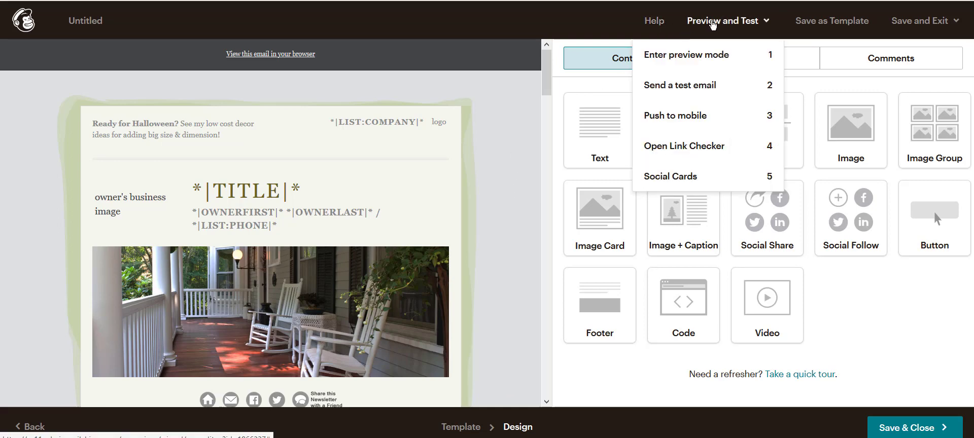
pyautogui.click(670, 53)
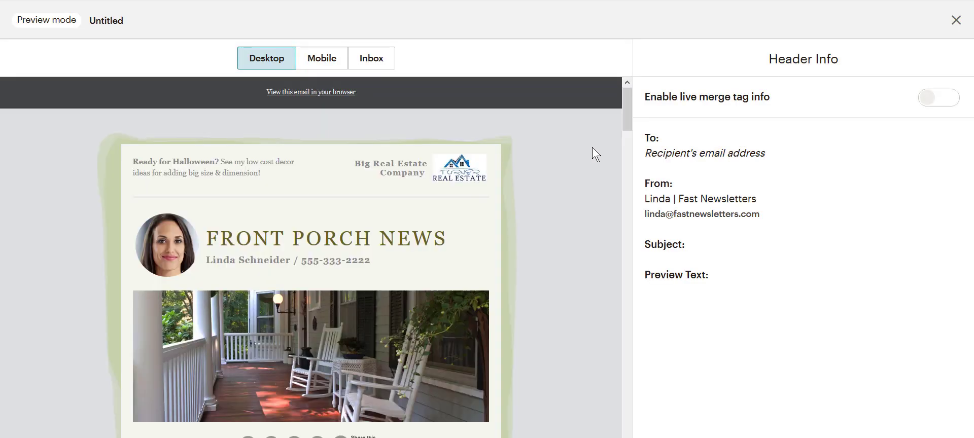
pyautogui.moveTo(626, 109); pyautogui.dragTo(628, 111)
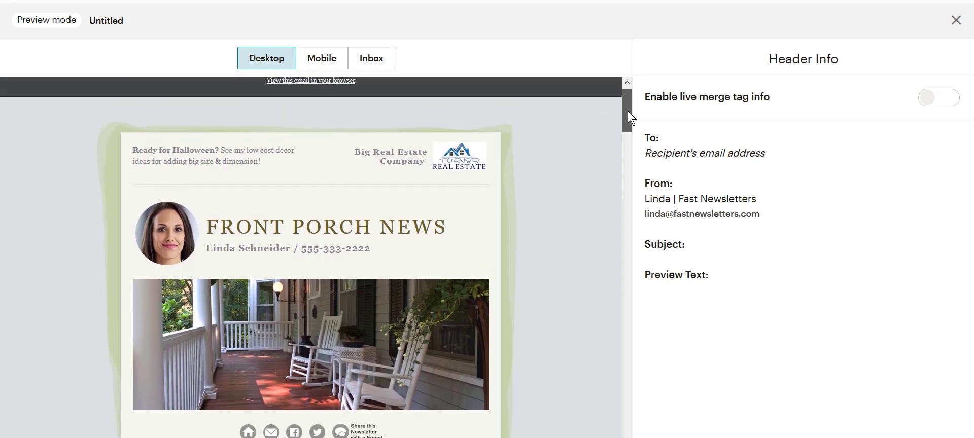
pyautogui.click(325, 61)
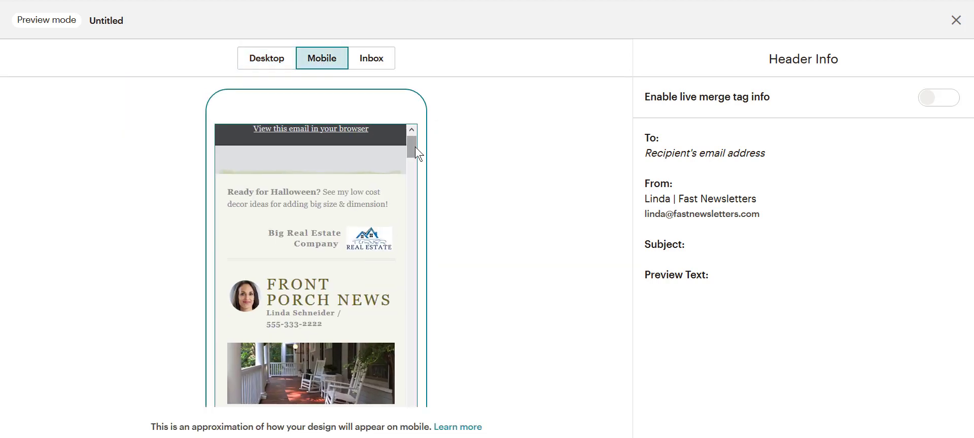
pyautogui.moveTo(414, 152); pyautogui.dragTo(417, 174)
pyautogui.moveTo(416, 163); pyautogui.dragTo(420, 118)
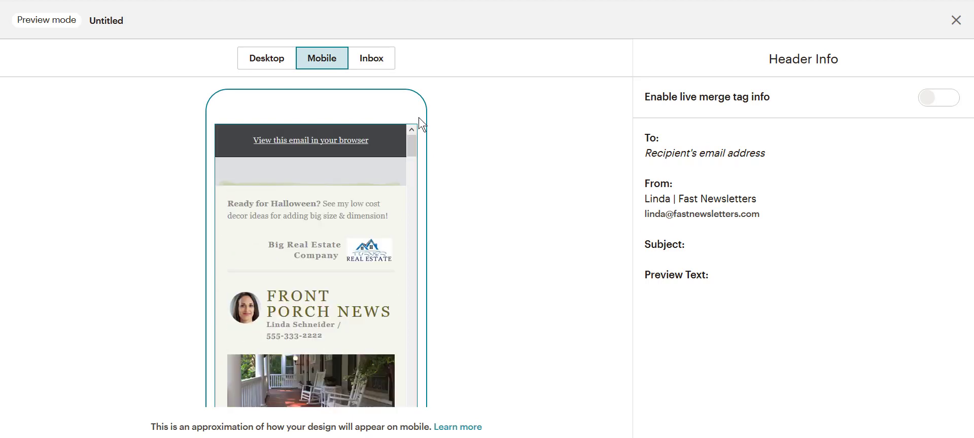
pyautogui.click(274, 66)
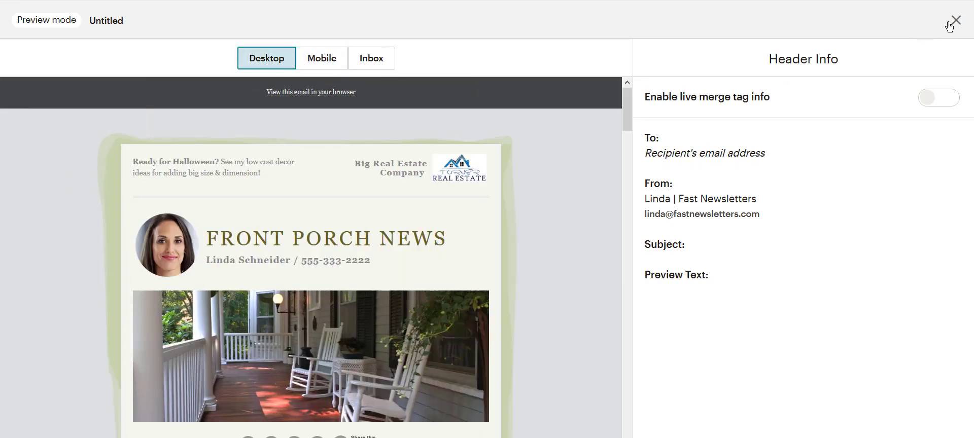
pyautogui.click(956, 20)
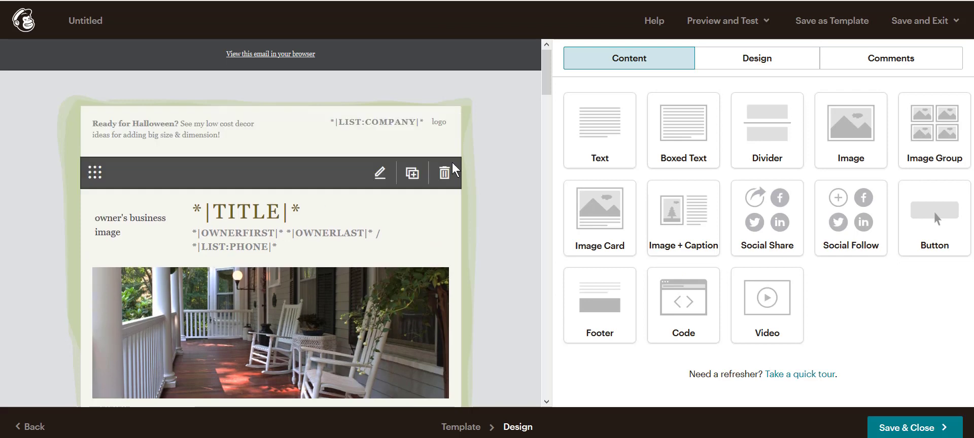
# Replace the front porch banner image with the stored house photo "wildwood to delete.PNG"
pyautogui.moveTo(545, 78)
pyautogui.mouseDown()
pyautogui.moveTo(545, 97)
pyautogui.moveTo(546, 84)
pyautogui.mouseUp()
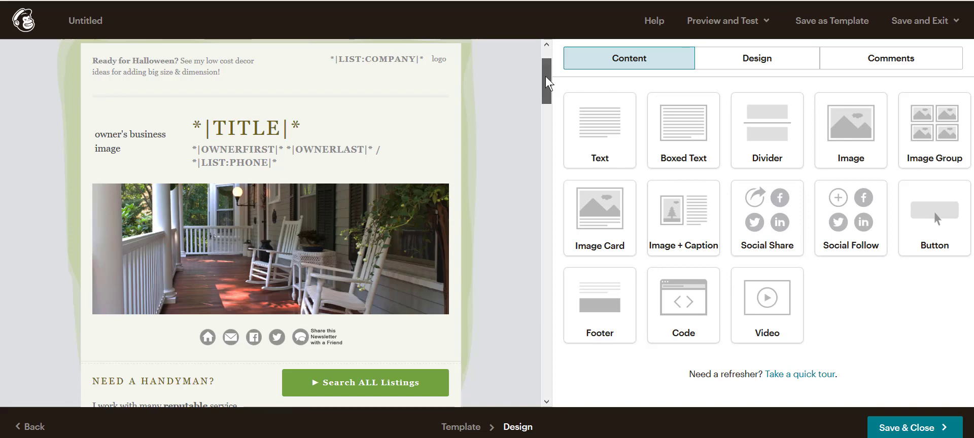
pyautogui.moveTo(546, 76)
pyautogui.mouseDown()
pyautogui.moveTo(543, 108)
pyautogui.moveTo(540, 84)
pyautogui.mouseUp()
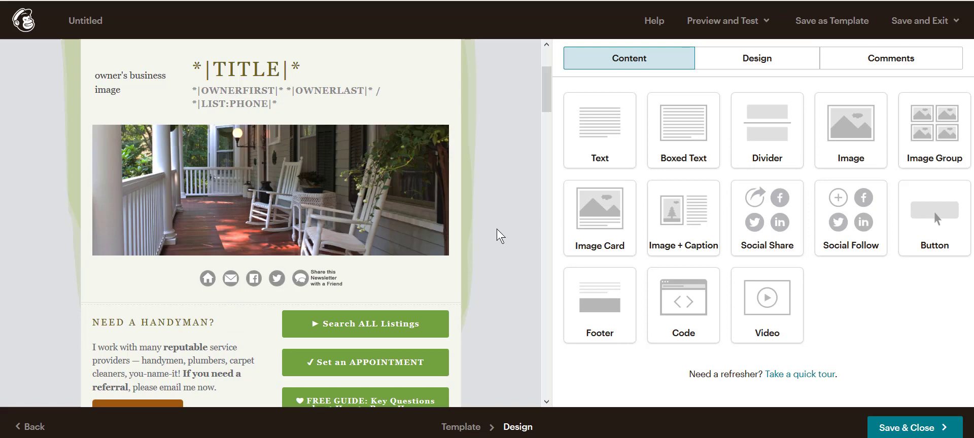
pyautogui.scroll(-2, 498, 234)
pyautogui.scroll(2, 498, 234)
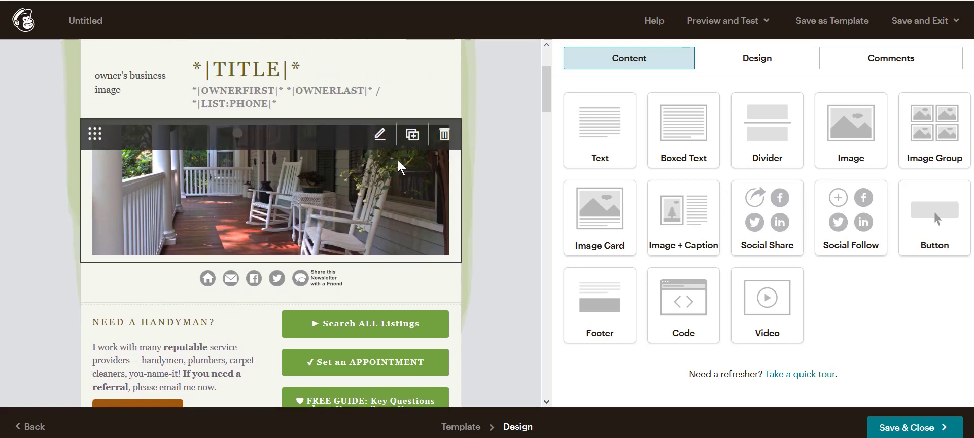
pyautogui.click(380, 136)
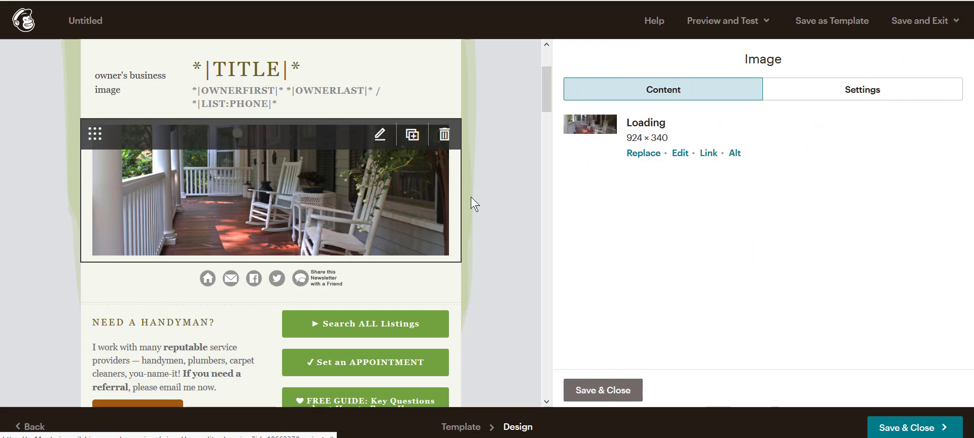
pyautogui.click(635, 154)
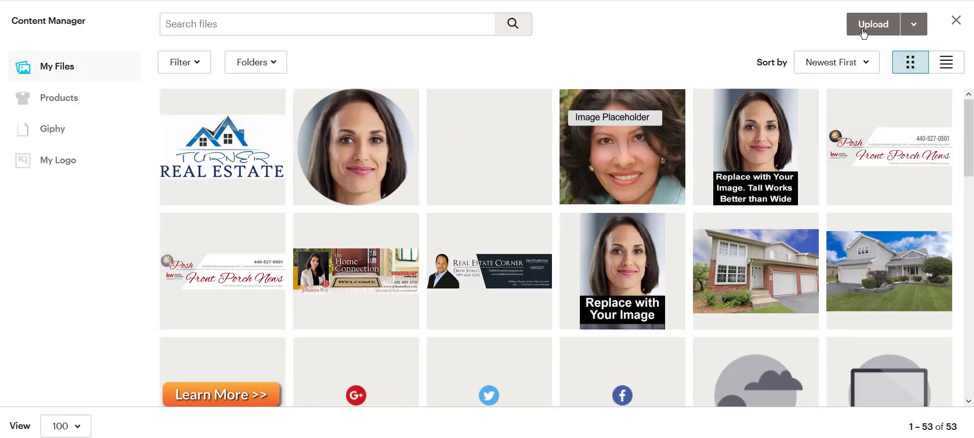
pyautogui.click(881, 264)
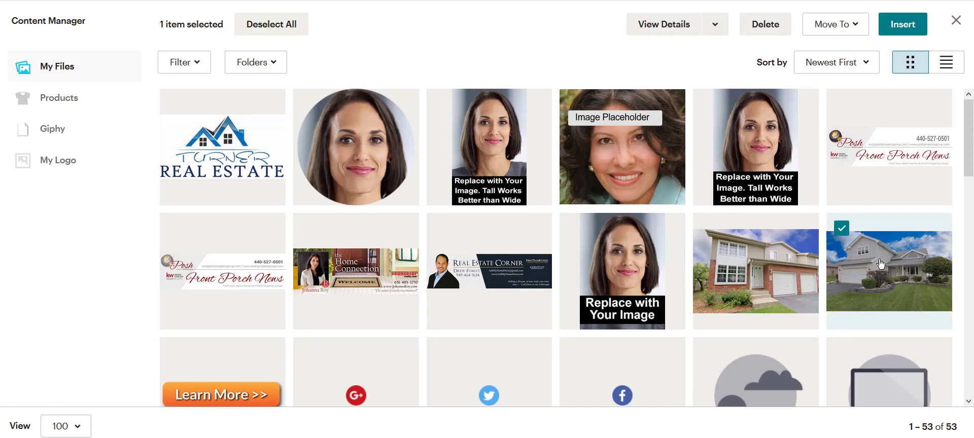
pyautogui.click(908, 25)
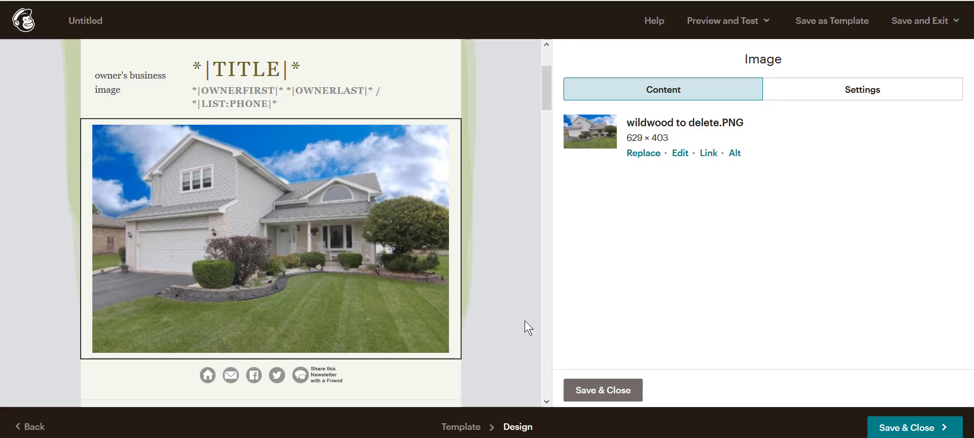
# Crop the house photo's lower lawn and upper sky to about 629 × 285, then save the image and close its block
pyautogui.click(680, 153)
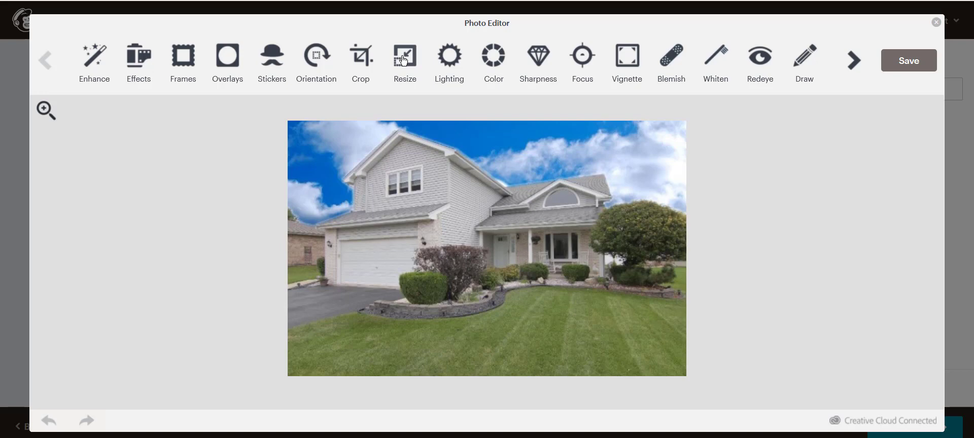
pyautogui.click(366, 62)
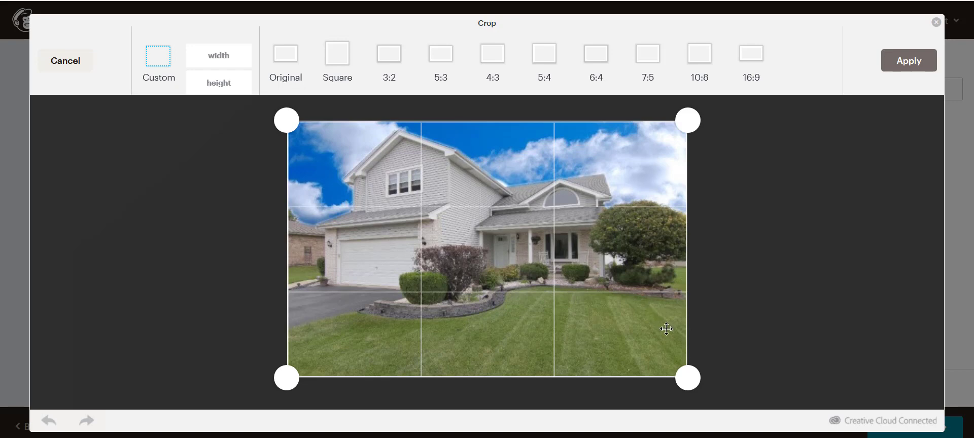
pyautogui.moveTo(689, 377); pyautogui.dragTo(704, 316)
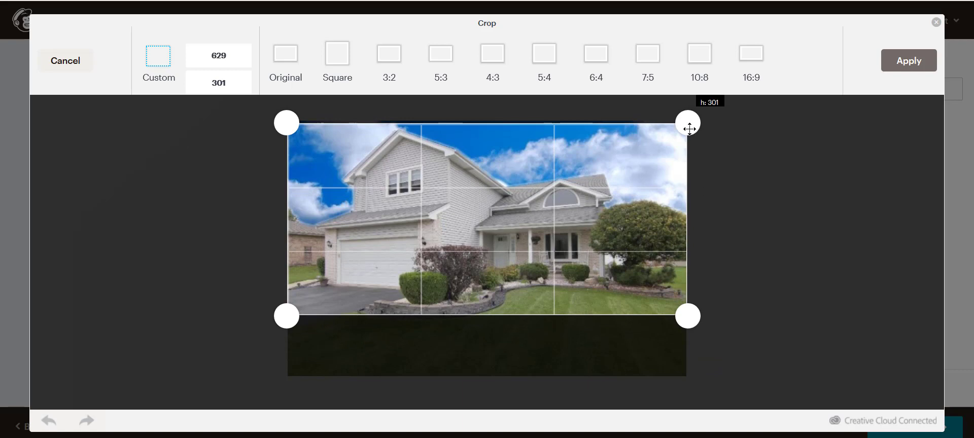
pyautogui.moveTo(688, 126); pyautogui.dragTo(689, 136)
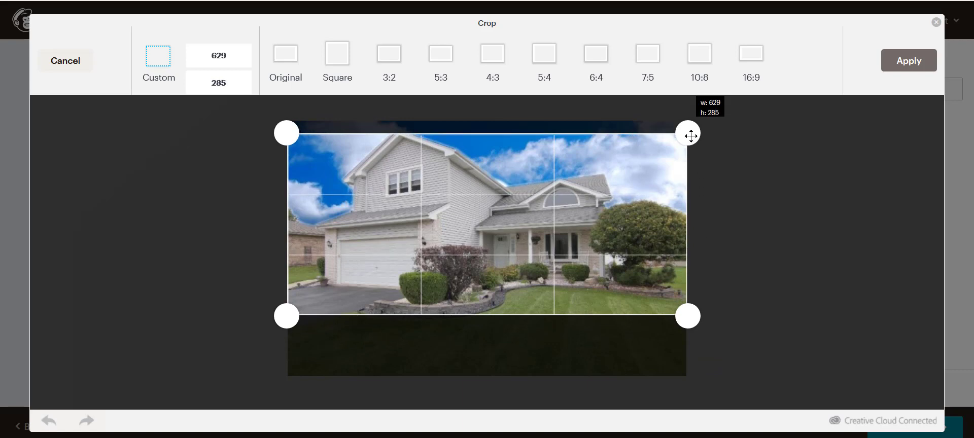
pyautogui.click(908, 62)
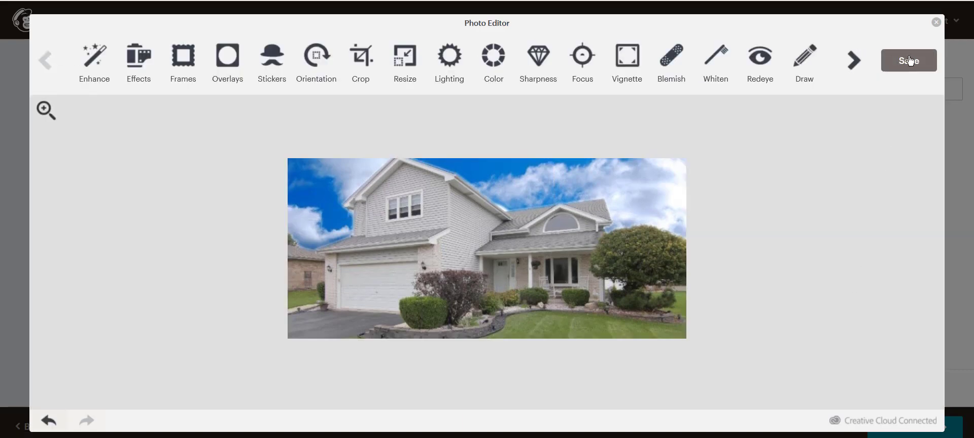
pyautogui.click(909, 61)
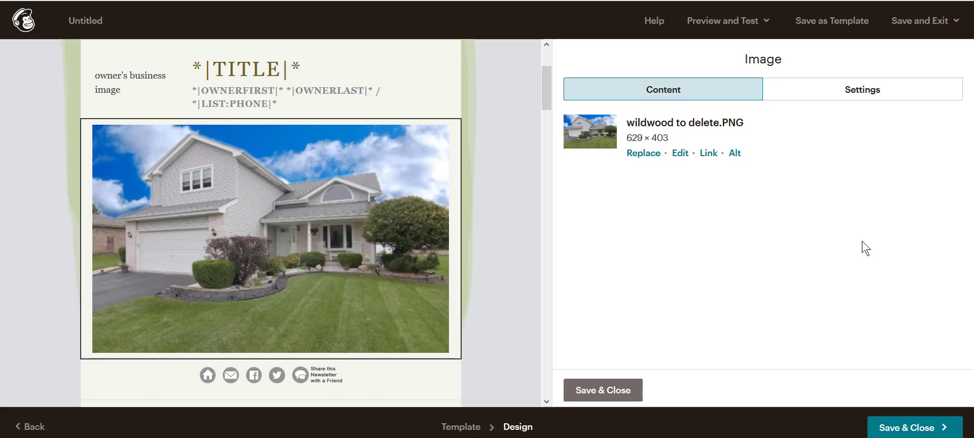
pyautogui.click(601, 392)
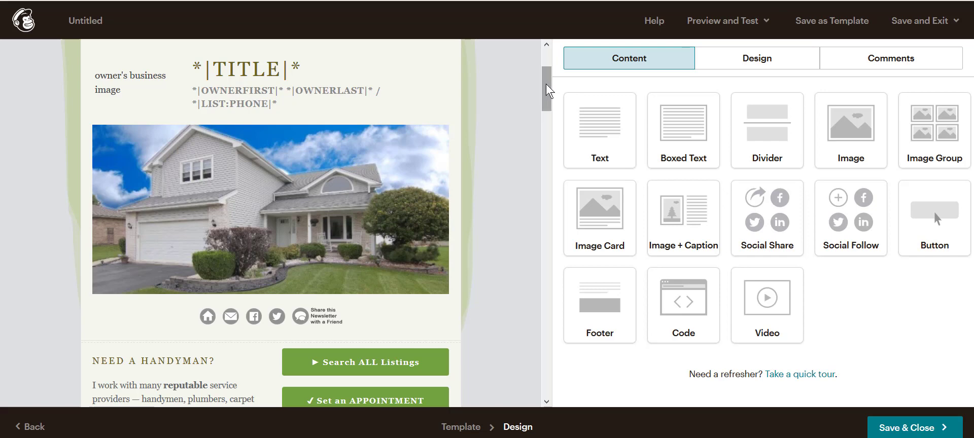
# Insert a Video block directly below the house photo in the newsletter
pyautogui.moveTo(546, 84); pyautogui.dragTo(547, 82)
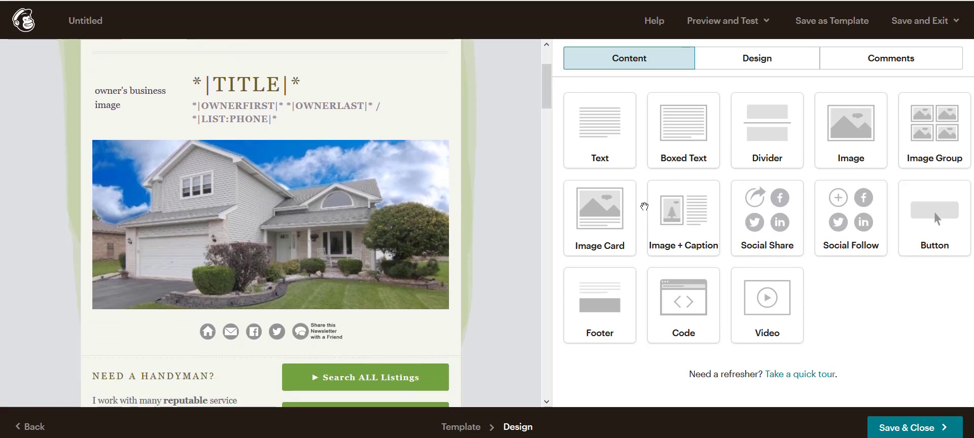
pyautogui.moveTo(752, 302); pyautogui.dragTo(329, 306)
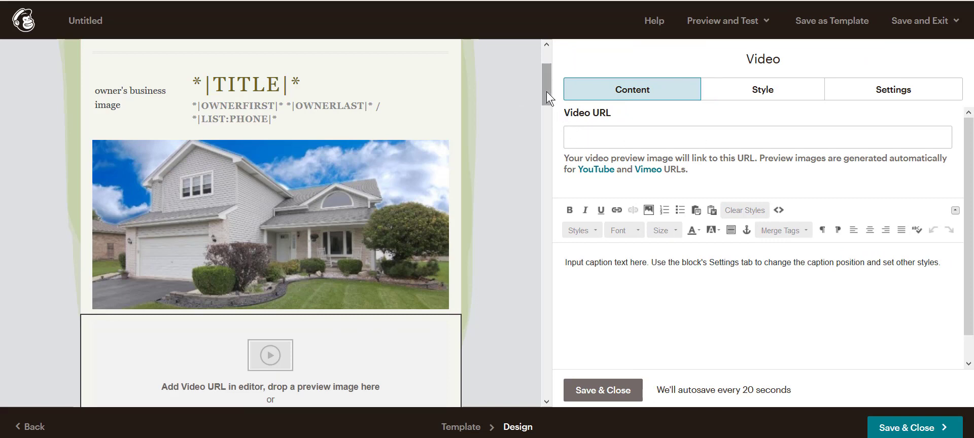
# Replace the Video block's placeholder caption with "dfg sdg dsgdsgdsgdsgdsgd"
pyautogui.scroll(-3, 546, 94)
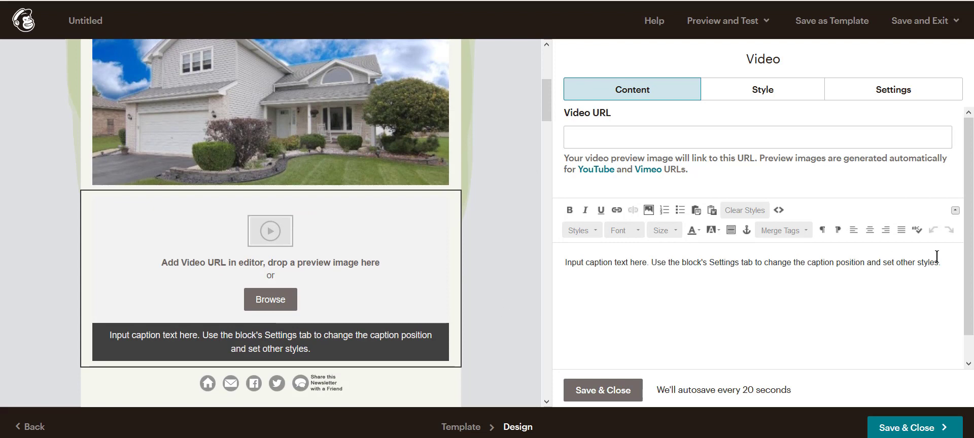
pyautogui.moveTo(941, 263); pyautogui.dragTo(528, 249)
pyautogui.write('df')
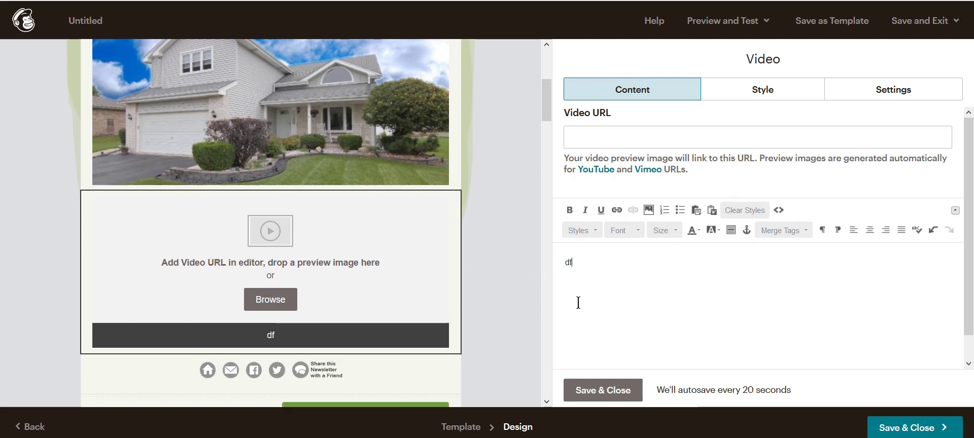
pyautogui.write('g sdg dsgdsgdsgdsgdsgd')
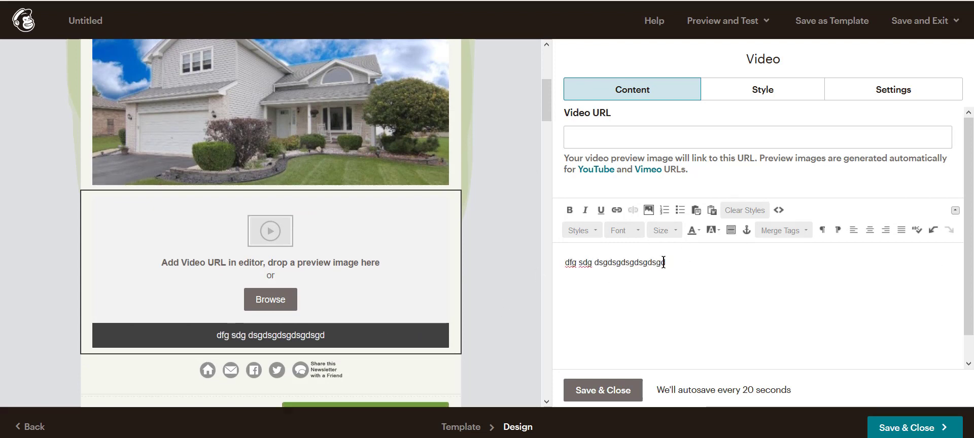
# Format the video caption as heading 1, colour it white, and center it
pyautogui.moveTo(665, 262); pyautogui.dragTo(548, 260)
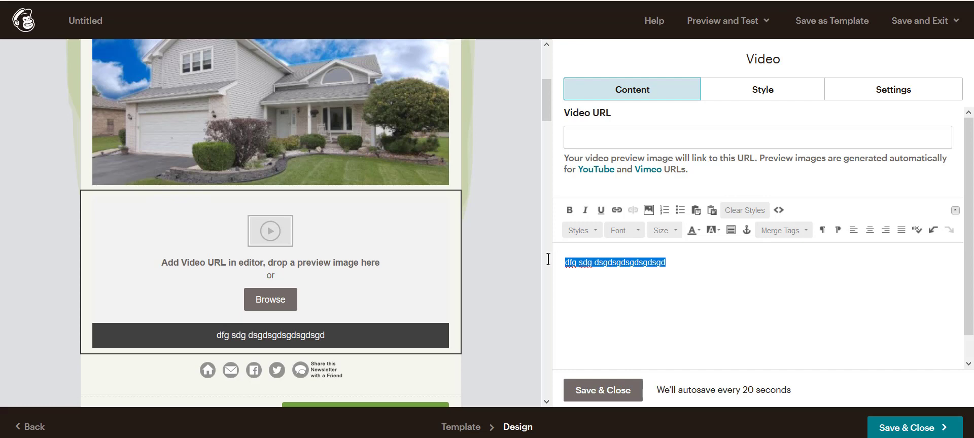
pyautogui.click(596, 232)
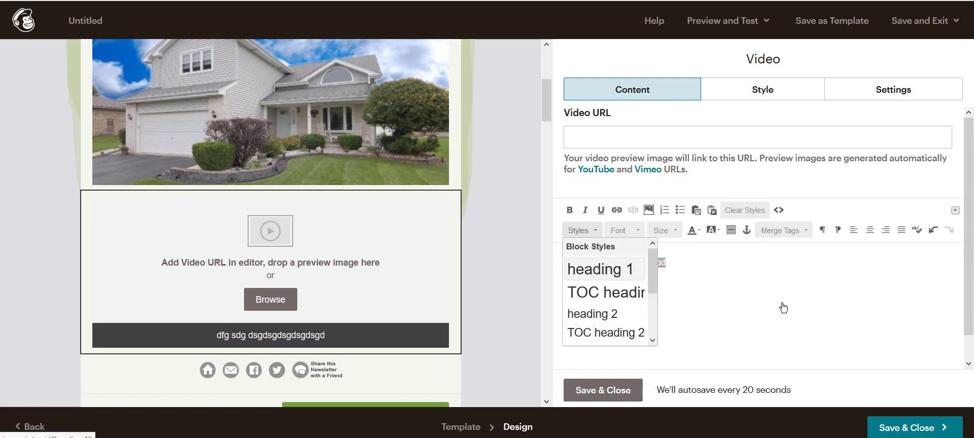
pyautogui.press('Return')
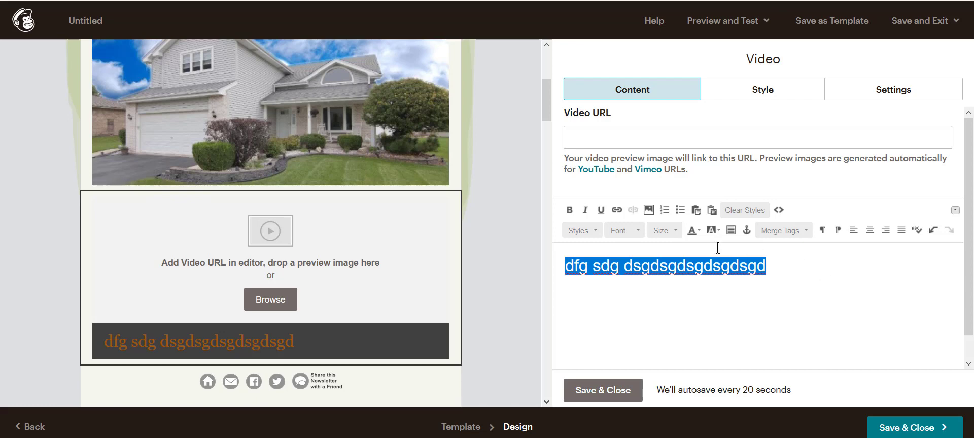
pyautogui.click(699, 232)
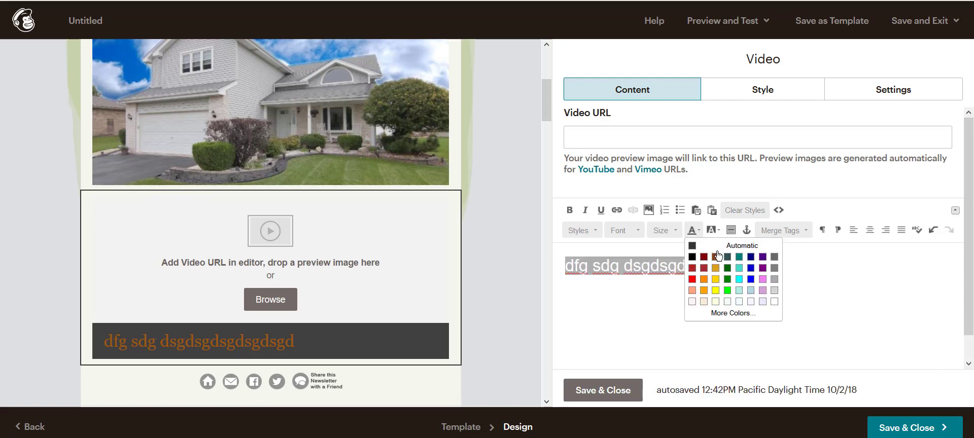
pyautogui.click(774, 303)
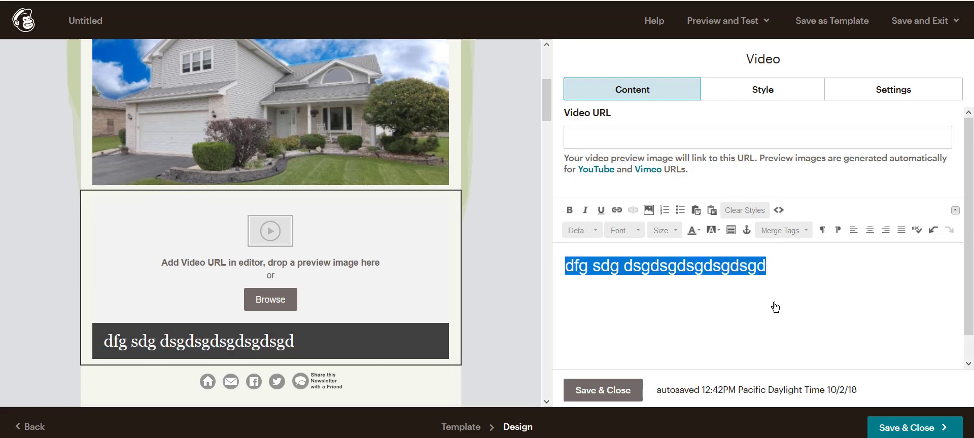
pyautogui.click(870, 231)
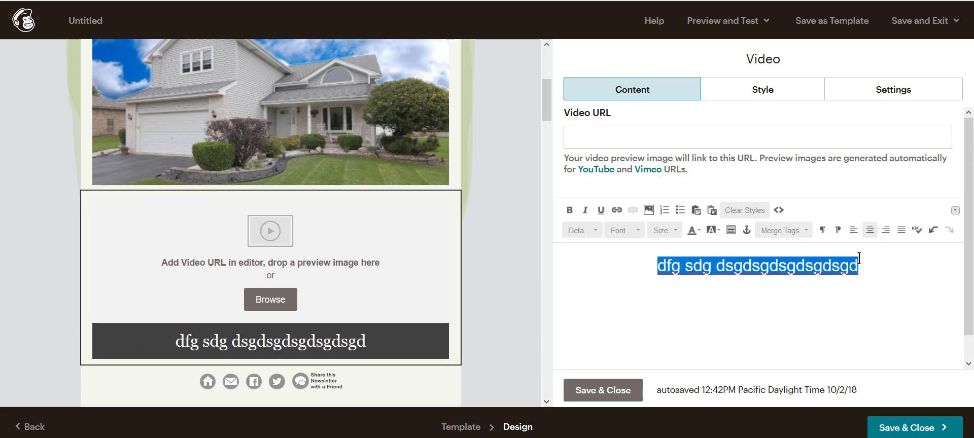
# Review the Video block's style options, try the Top caption position, and settle on Left
pyautogui.click(765, 91)
pyautogui.click(894, 100)
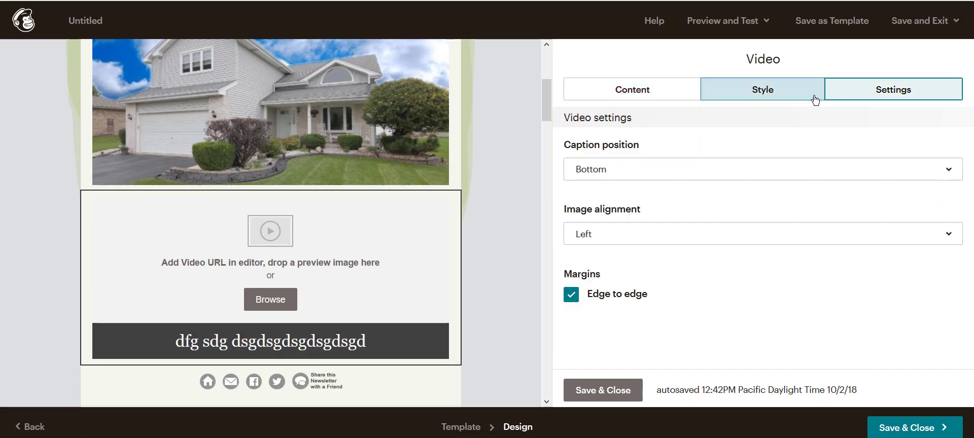
pyautogui.click(763, 96)
pyautogui.click(645, 92)
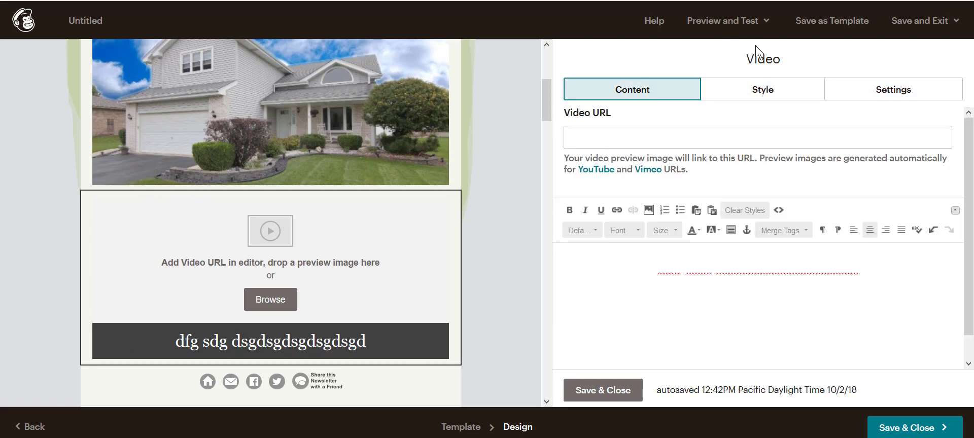
pyautogui.click(771, 91)
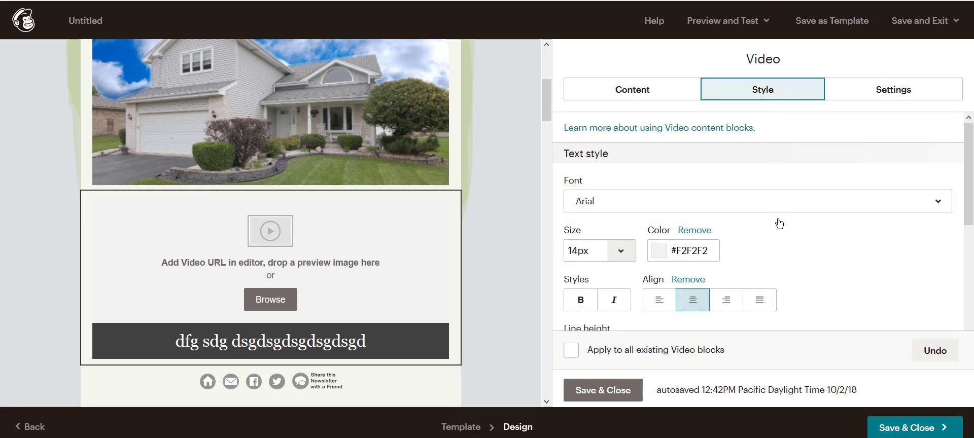
pyautogui.click(884, 95)
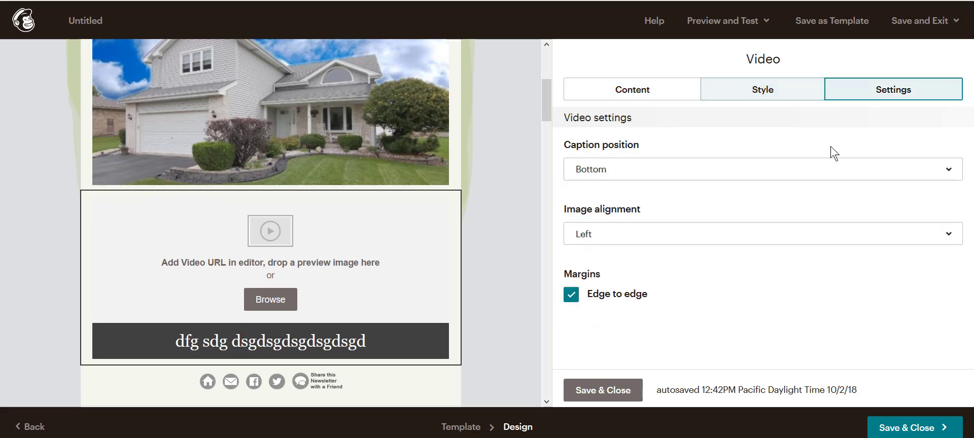
pyautogui.click(677, 177)
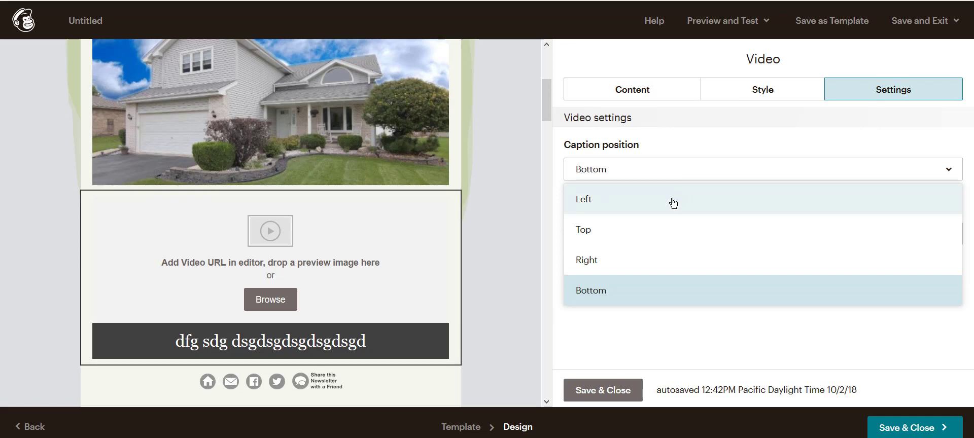
pyautogui.click(667, 239)
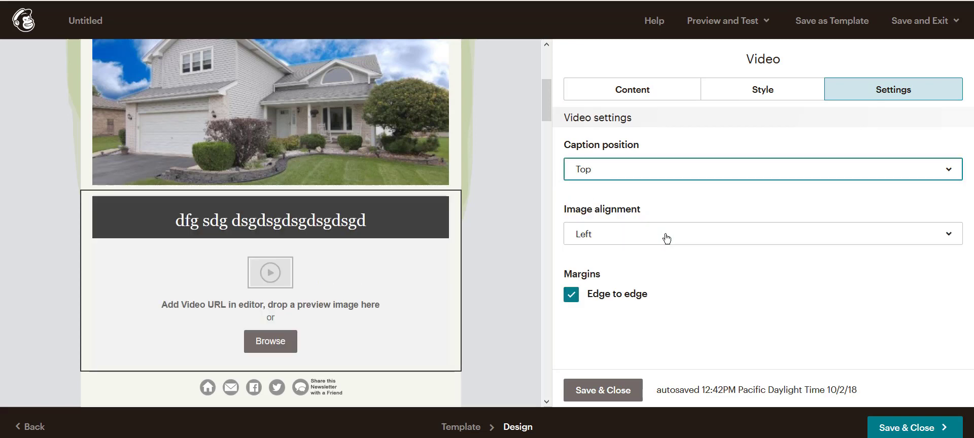
pyautogui.click(662, 175)
pyautogui.click(657, 204)
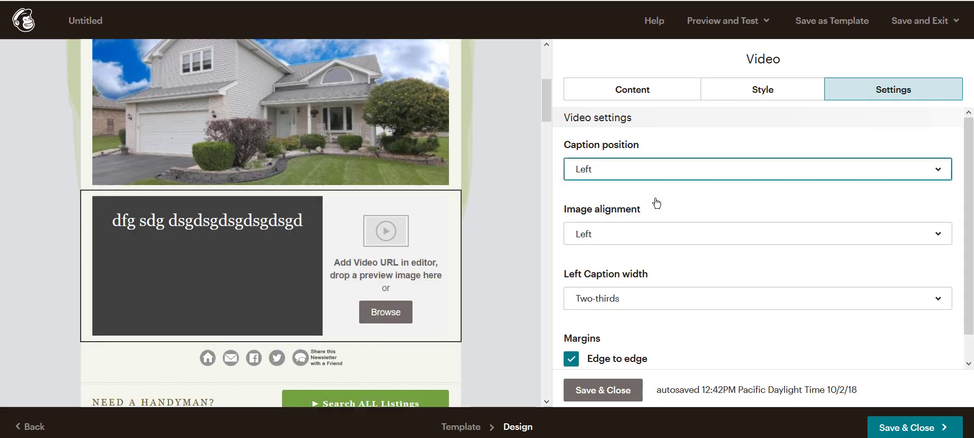
# Set the left caption width to One-third, turn off Edge to edge margins, and save and close the Video block
pyautogui.click(662, 305)
pyautogui.click(661, 328)
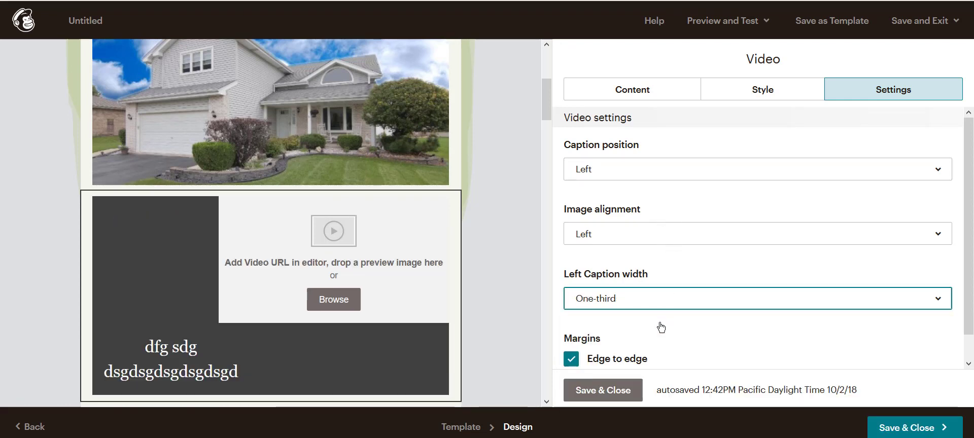
pyautogui.click(572, 360)
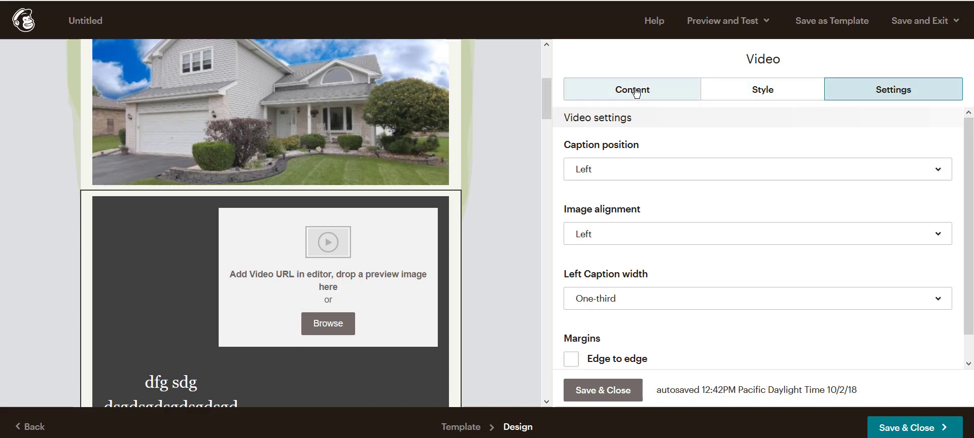
pyautogui.click(635, 91)
pyautogui.click(755, 93)
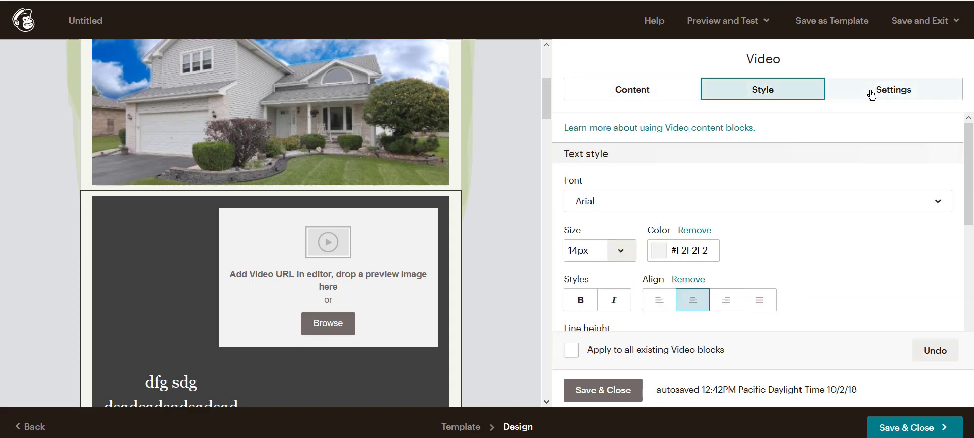
pyautogui.click(871, 95)
pyautogui.click(598, 391)
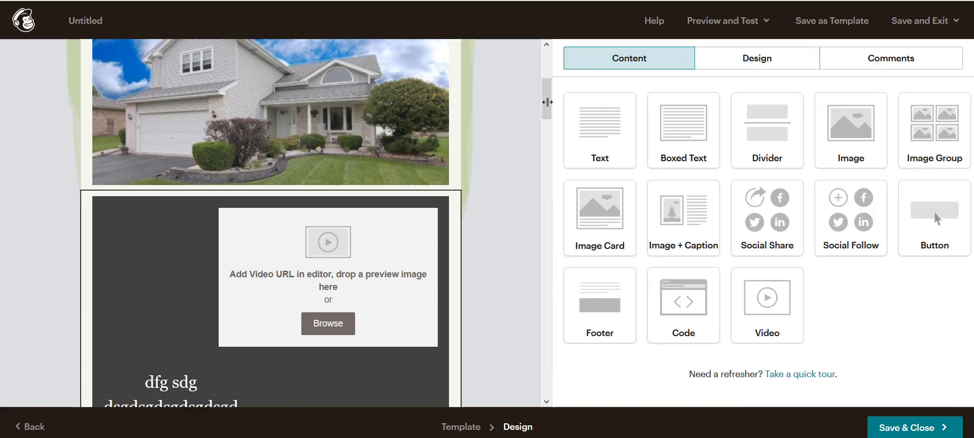
# Delete the Video block below the house photo and confirm the deletion
pyautogui.moveTo(414, 213)
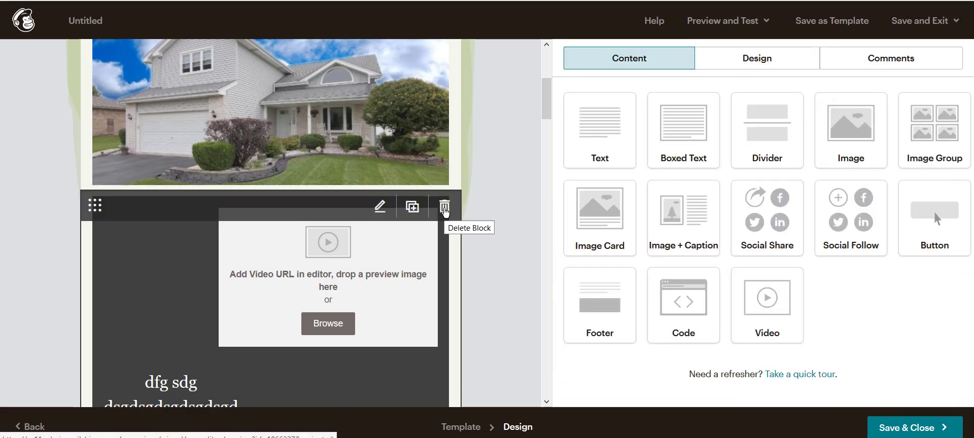
pyautogui.click(445, 210)
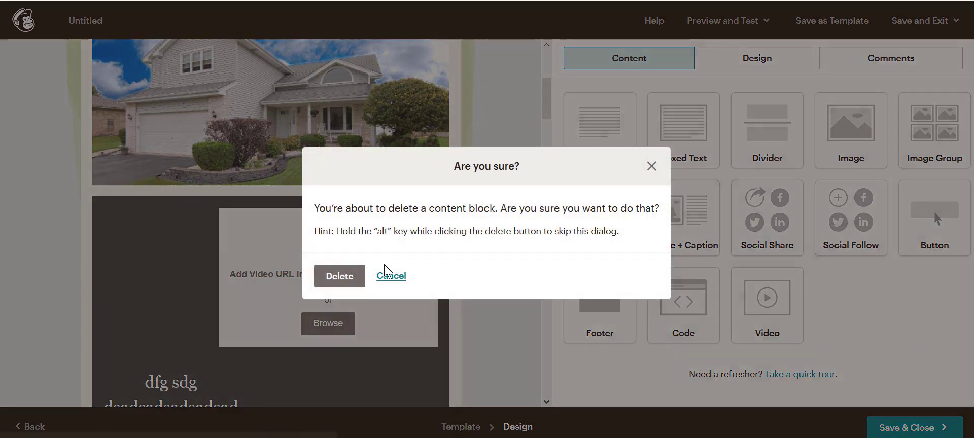
pyautogui.click(348, 276)
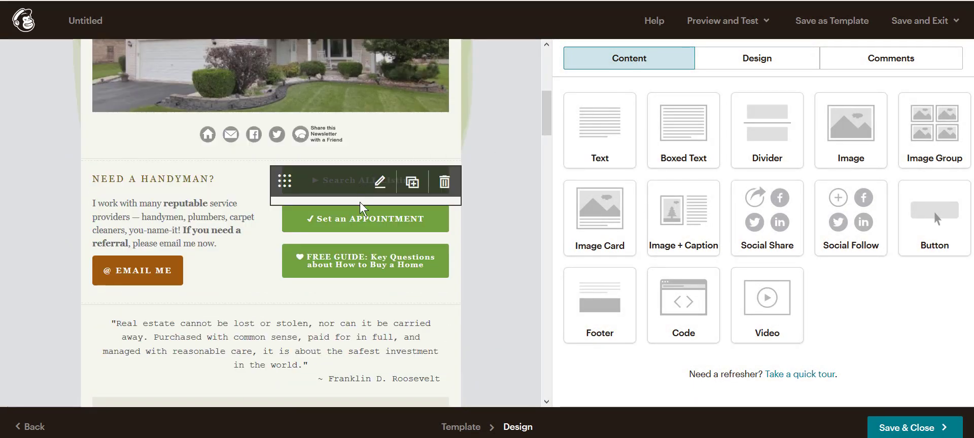
# Examine the button text and web address of the Search ALL Listings button, and close its block
pyautogui.click(380, 184)
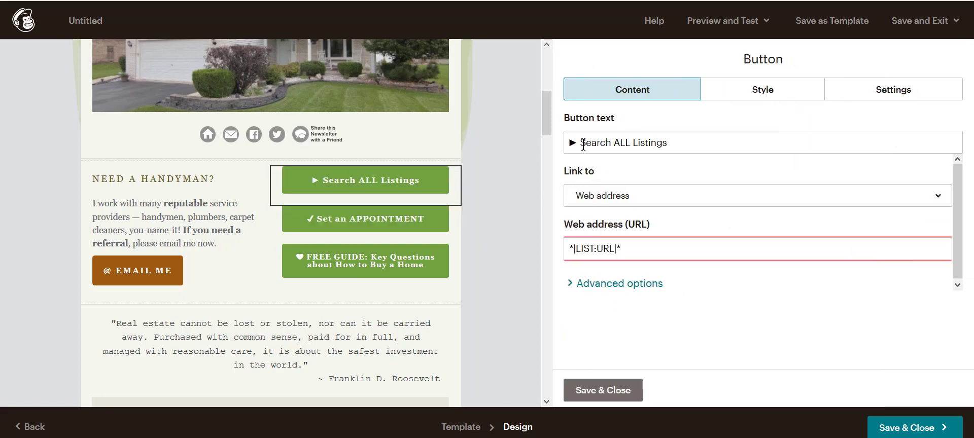
pyautogui.moveTo(579, 142); pyautogui.dragTo(691, 141)
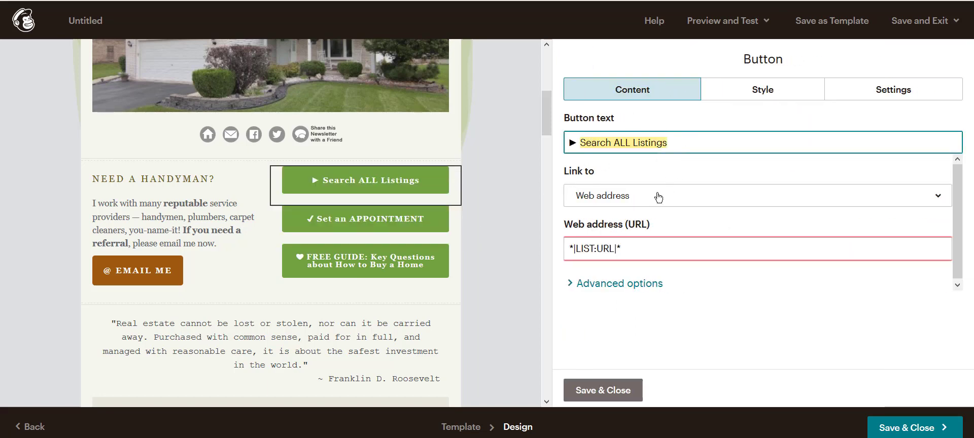
pyautogui.moveTo(637, 248); pyautogui.dragTo(542, 248)
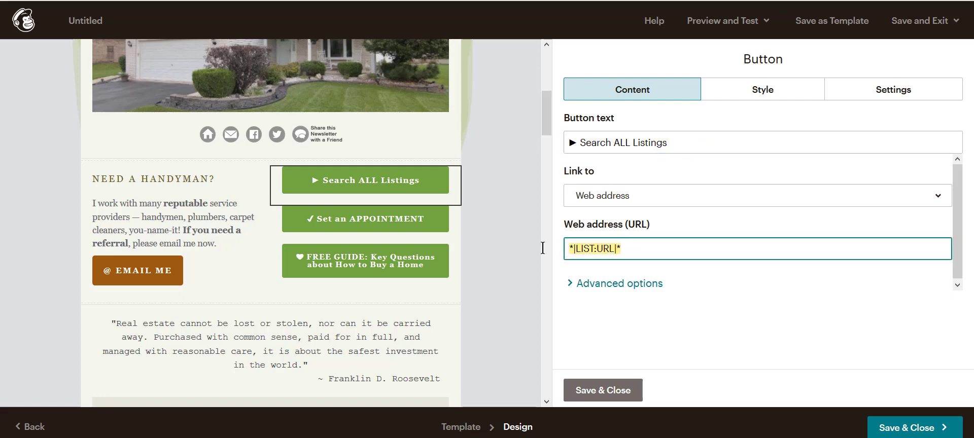
pyautogui.click(630, 249)
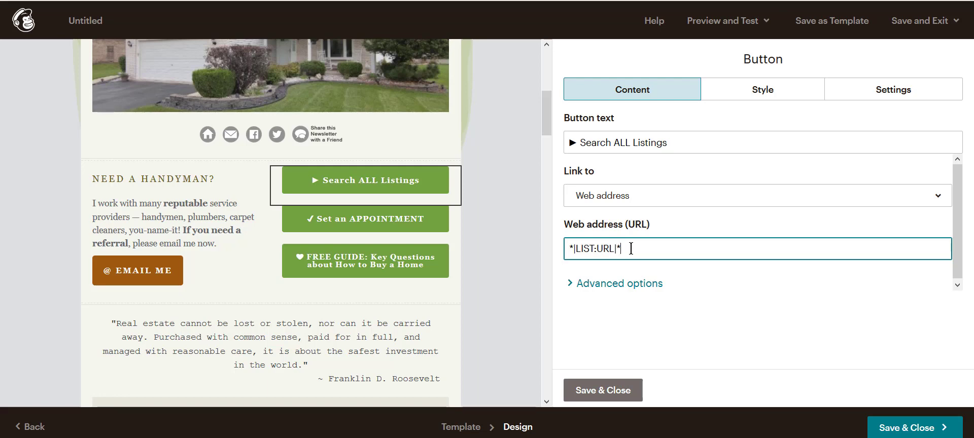
pyautogui.tripleClick(587, 245)
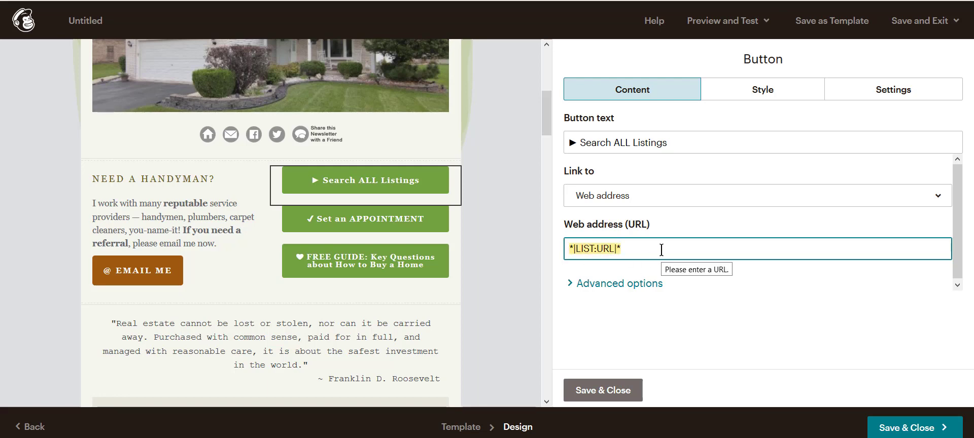
pyautogui.click(602, 391)
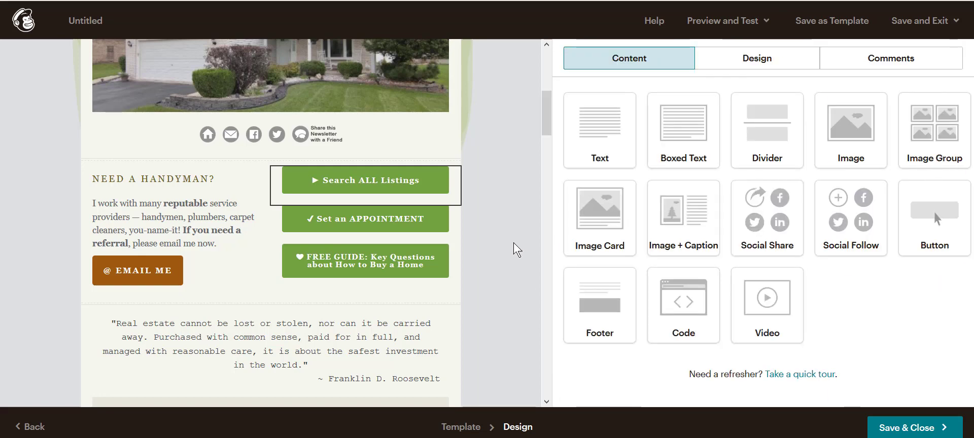
# Duplicate the Search ALL Listings button directly below the original
pyautogui.moveTo(433, 168)
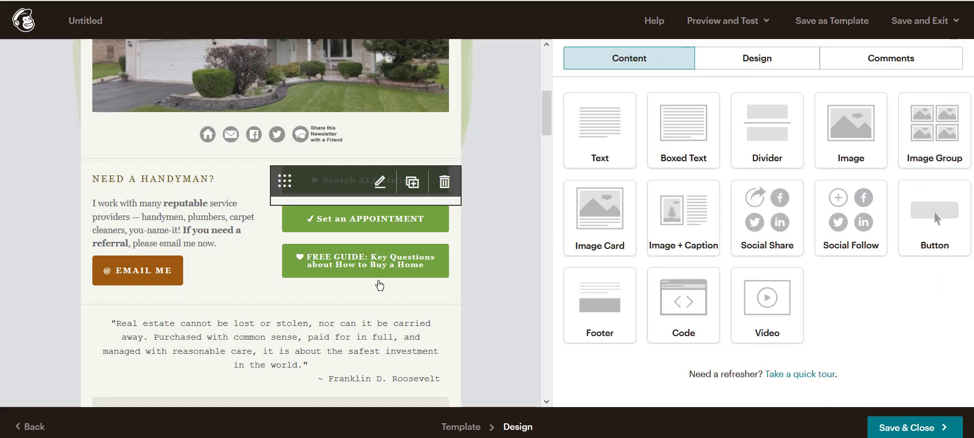
pyautogui.click(412, 184)
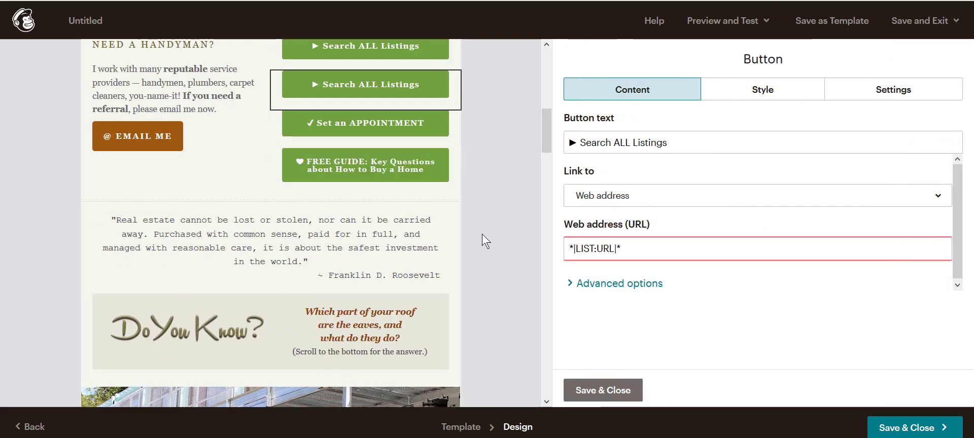
pyautogui.scroll(2, 486, 241)
pyautogui.moveTo(381, 159)
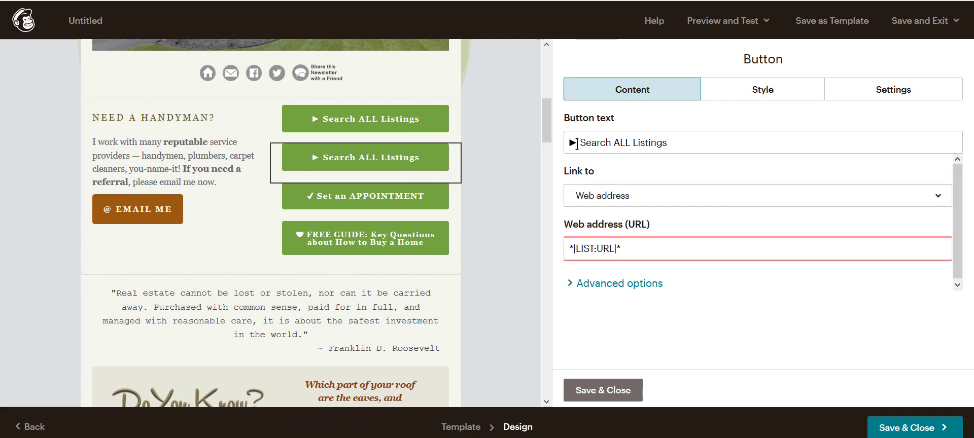
# Inspect the button text and web address of the duplicated Search ALL Listings button, and delete the duplicate
pyautogui.moveTo(580, 143); pyautogui.dragTo(682, 141)
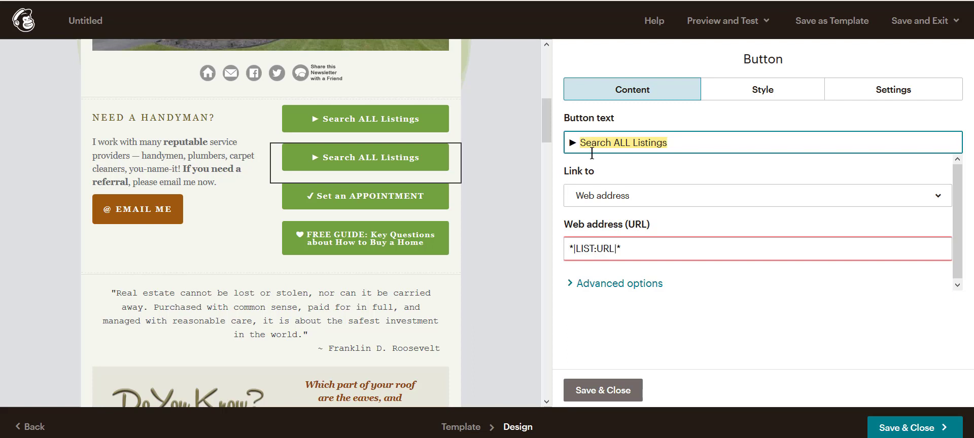
pyautogui.click(634, 244)
pyautogui.hotkey('ctrl', 'a')
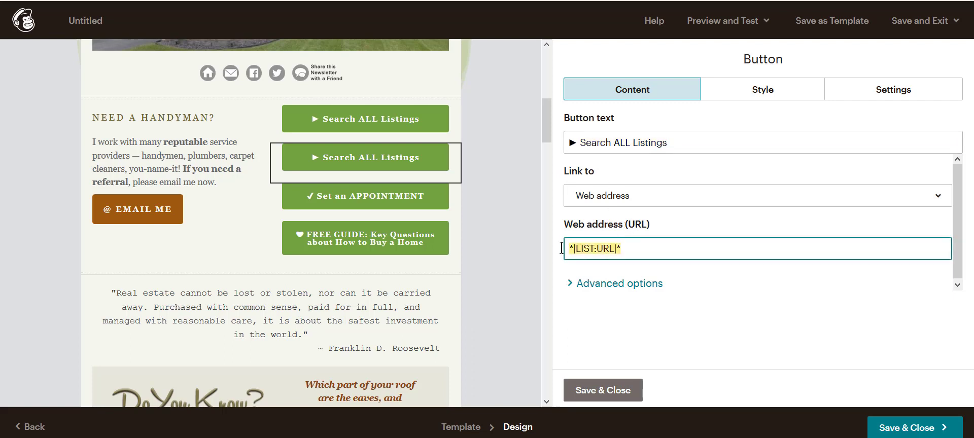
pyautogui.click(628, 249)
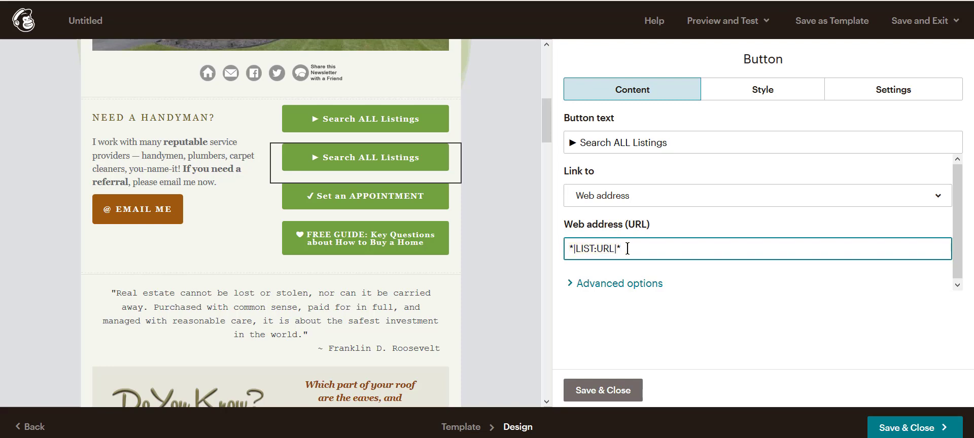
pyautogui.click(604, 391)
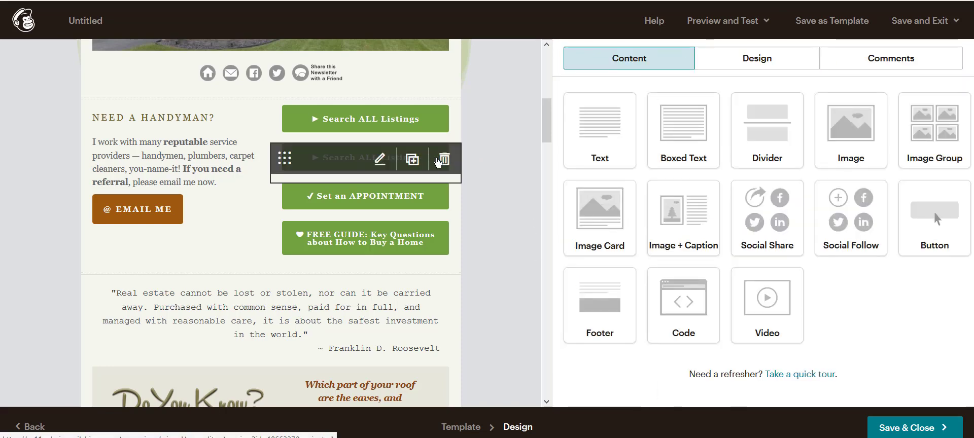
pyautogui.click(444, 160)
pyautogui.click(341, 274)
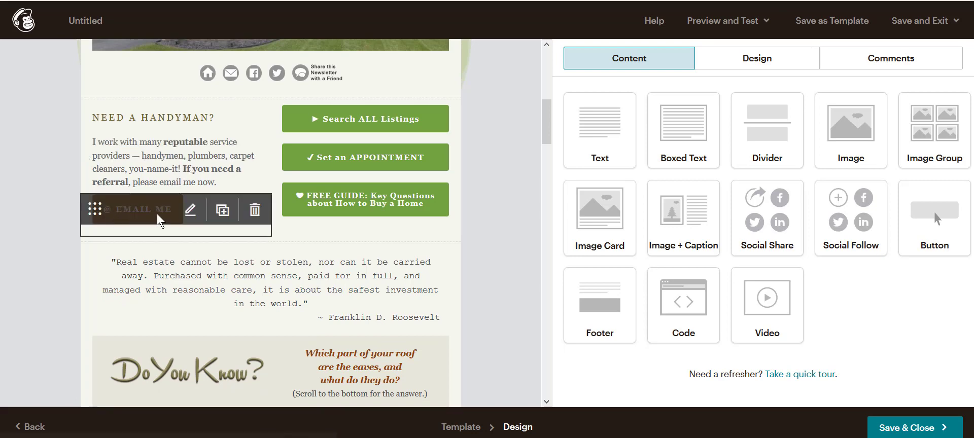
# Examine the button text and email address settings of the EMAIL ME button, and close its block
pyautogui.click(189, 216)
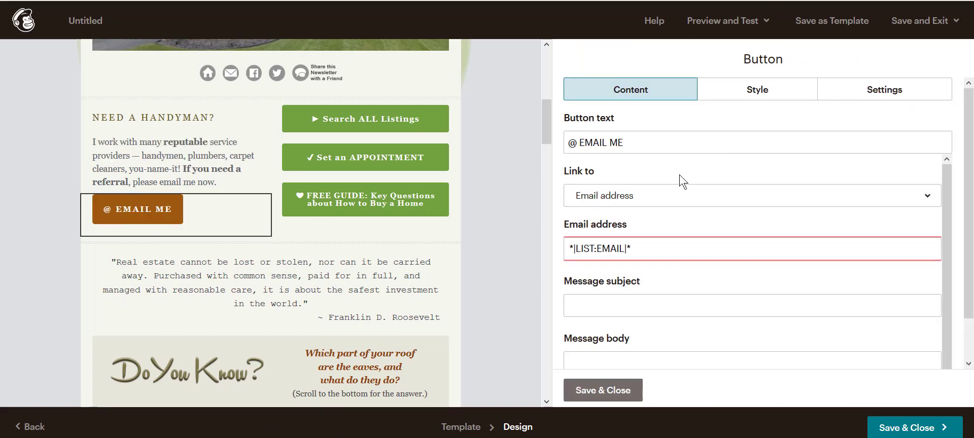
pyautogui.moveTo(642, 137); pyautogui.dragTo(569, 139)
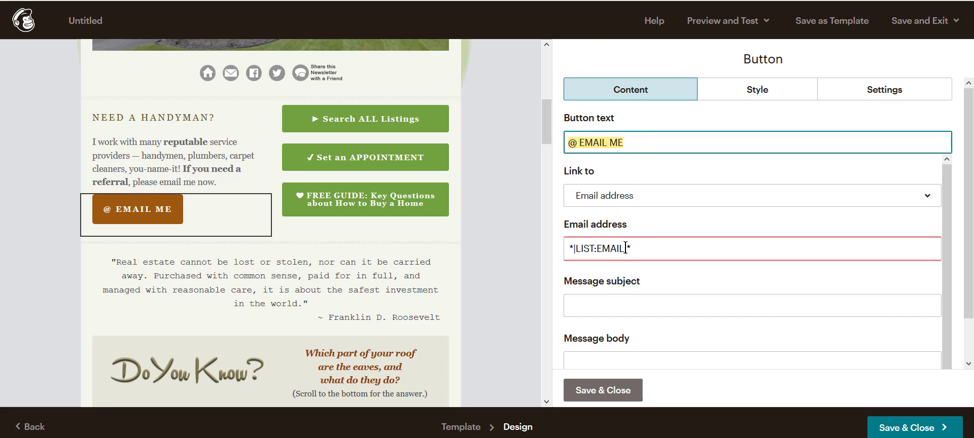
pyautogui.click(600, 392)
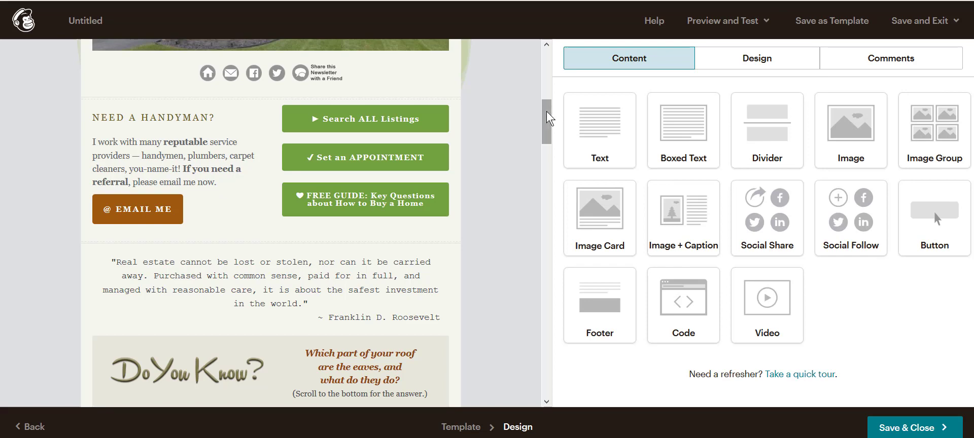
# Look through the newsletter down to its footer, and examine the social icons in the Boxed Text block below the house photo
pyautogui.moveTo(547, 111); pyautogui.dragTo(544, 163)
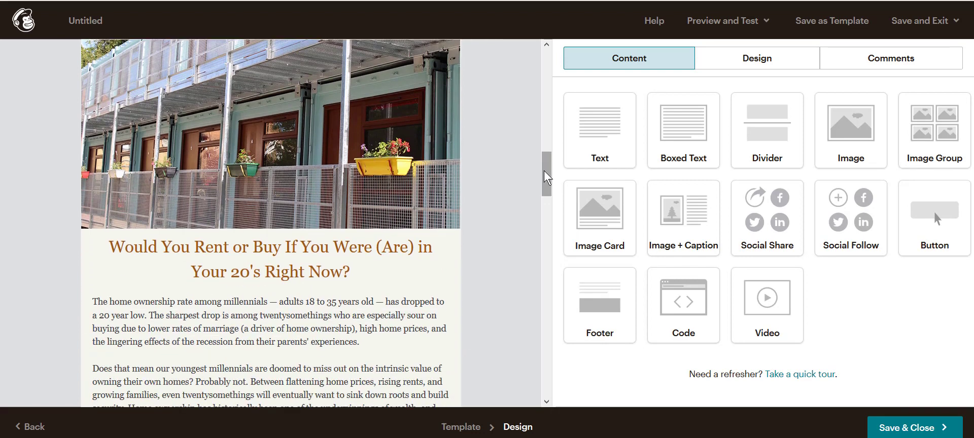
pyautogui.moveTo(545, 173); pyautogui.dragTo(547, 310)
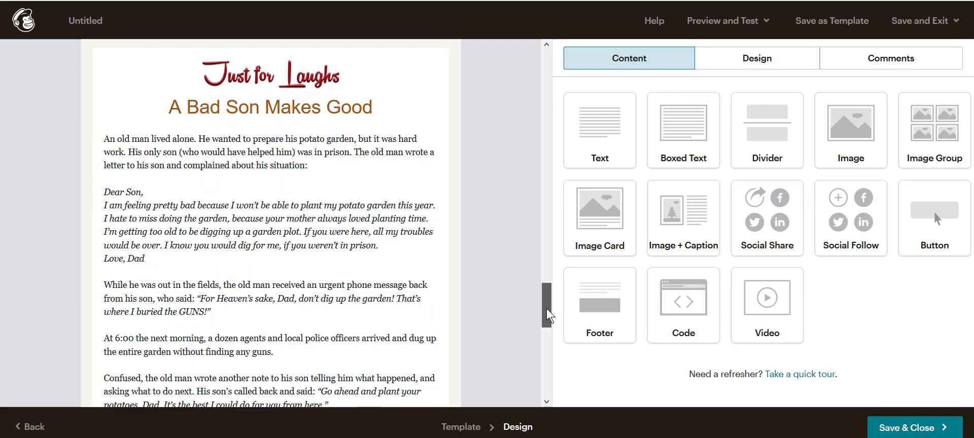
pyautogui.moveTo(546, 309); pyautogui.dragTo(545, 349)
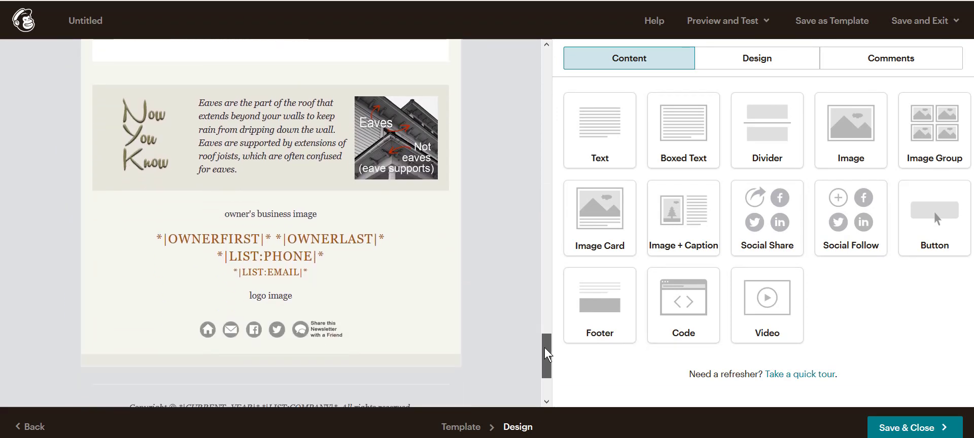
pyautogui.moveTo(544, 348); pyautogui.dragTo(545, 92)
pyautogui.moveTo(311, 201)
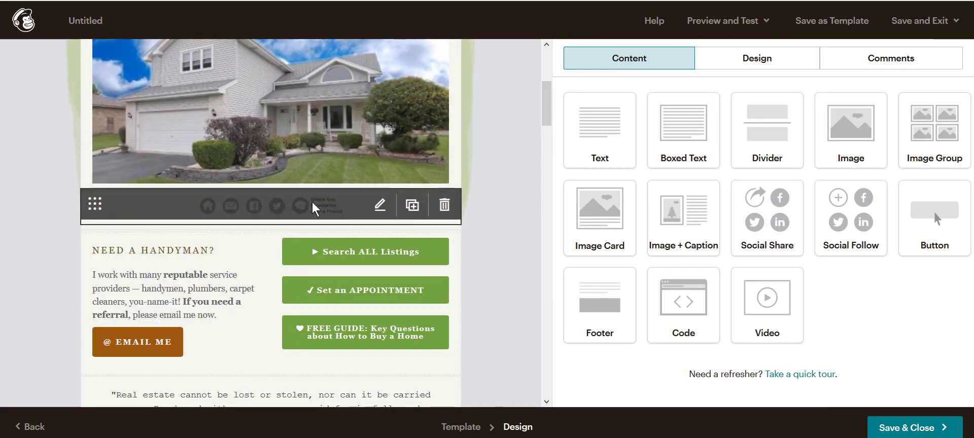
pyautogui.click(380, 206)
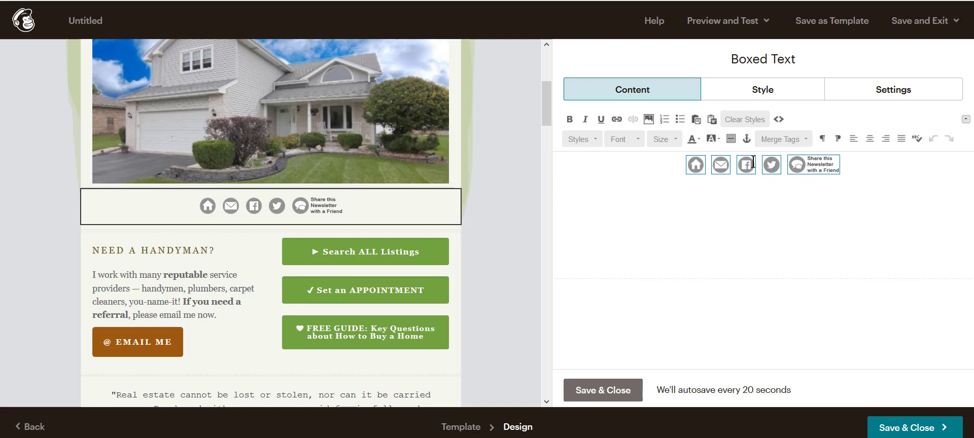
pyautogui.click(594, 390)
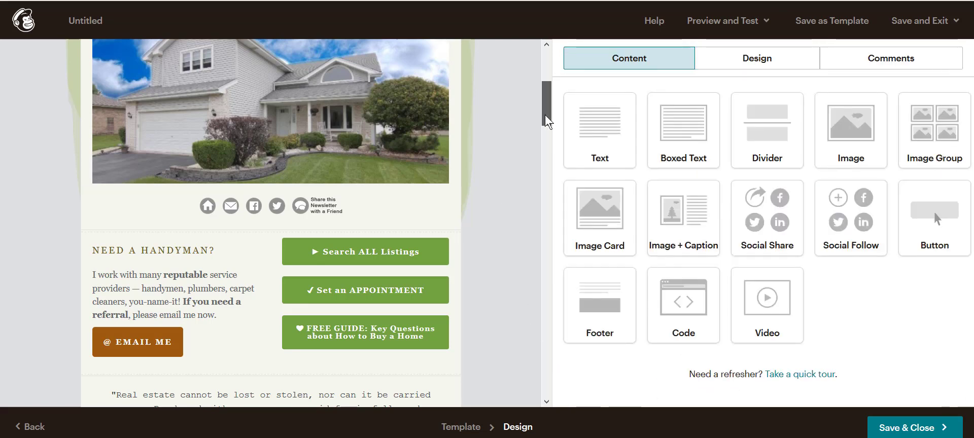
# Preview the newsletter in the desktop and mobile views, and exit preview mode
pyautogui.moveTo(545, 115); pyautogui.dragTo(540, 68)
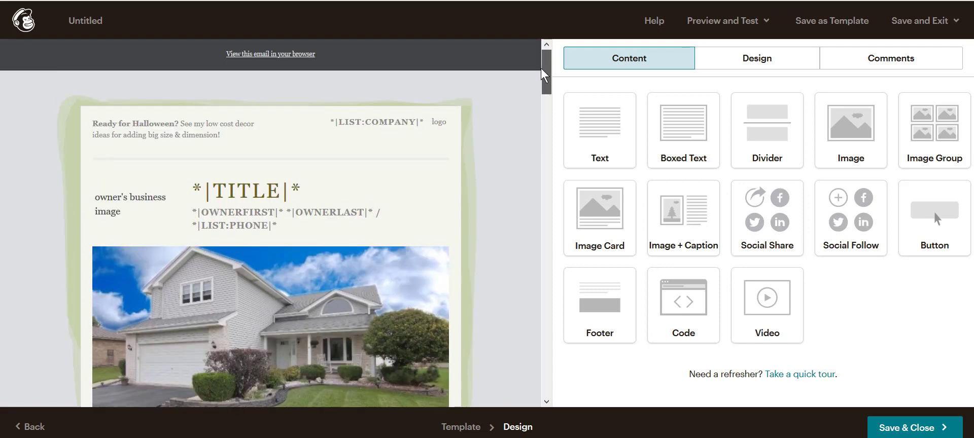
pyautogui.click(715, 21)
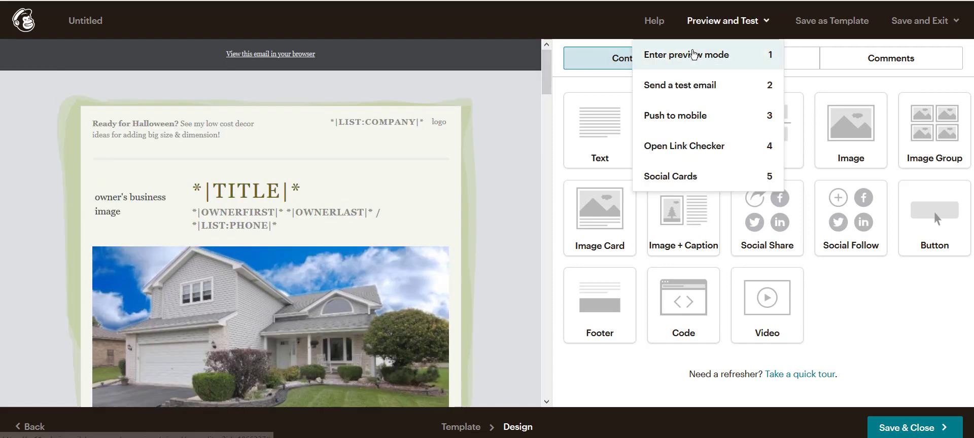
pyautogui.click(685, 52)
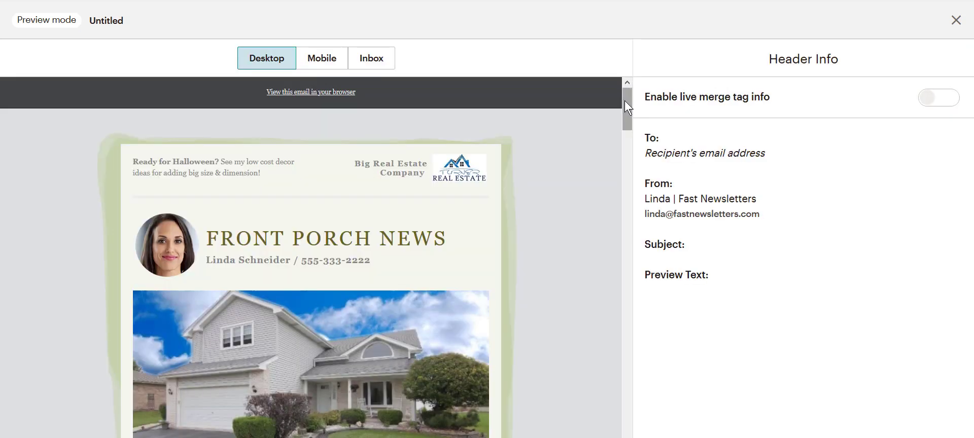
pyautogui.moveTo(625, 101); pyautogui.dragTo(621, 138)
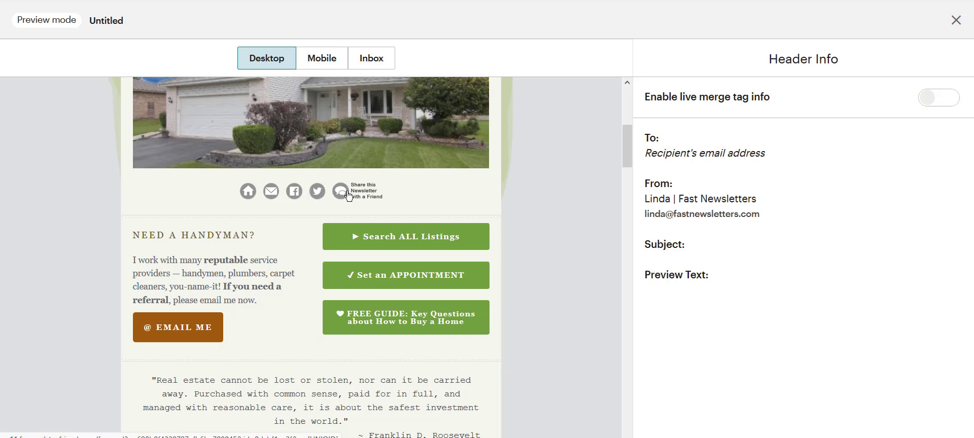
pyautogui.moveTo(626, 144); pyautogui.dragTo(629, 96)
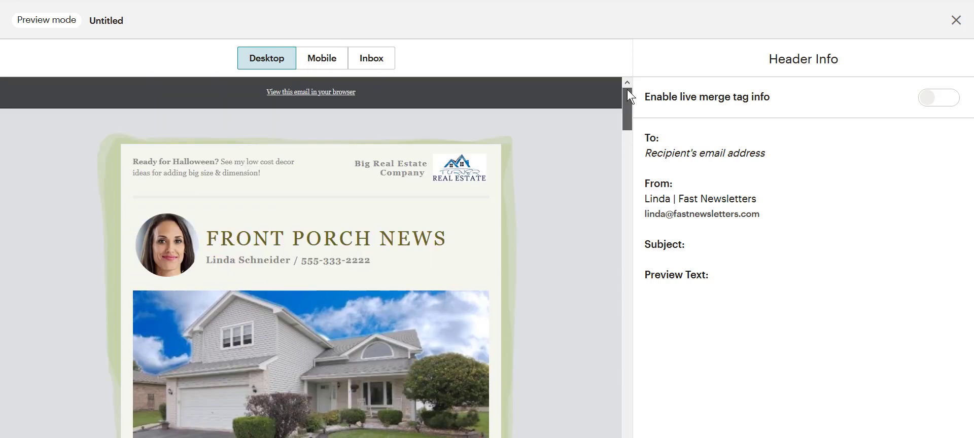
pyautogui.click(315, 59)
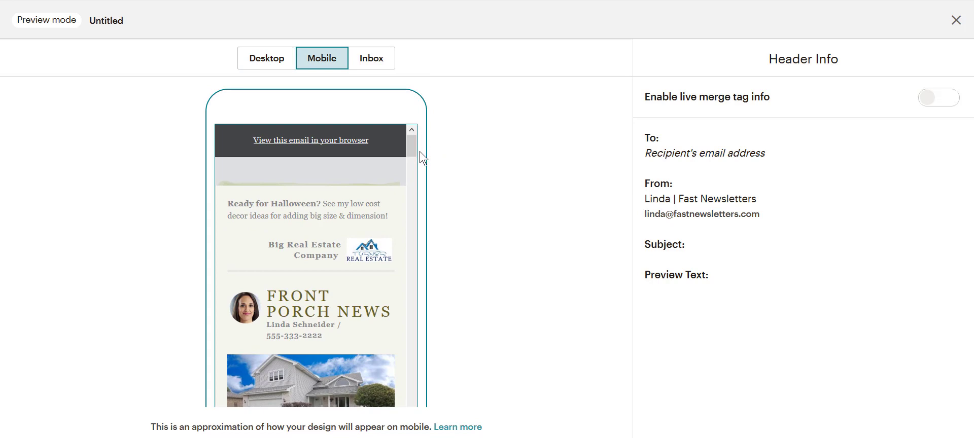
pyautogui.click(283, 60)
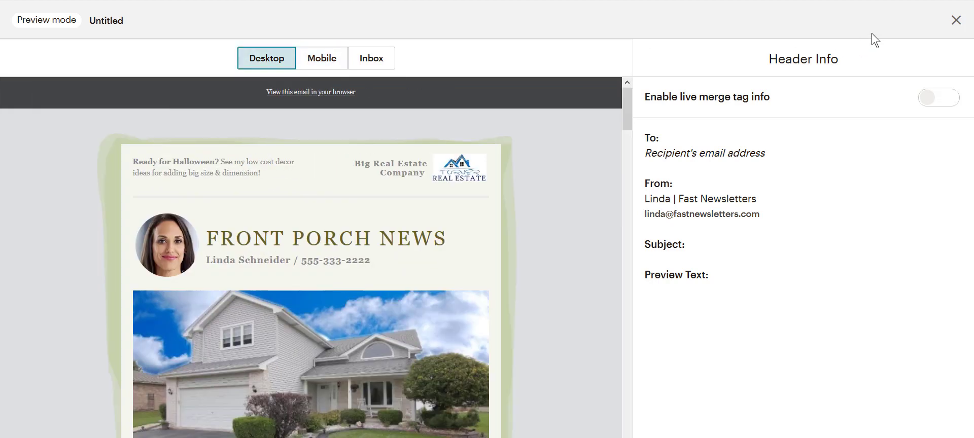
pyautogui.click(956, 20)
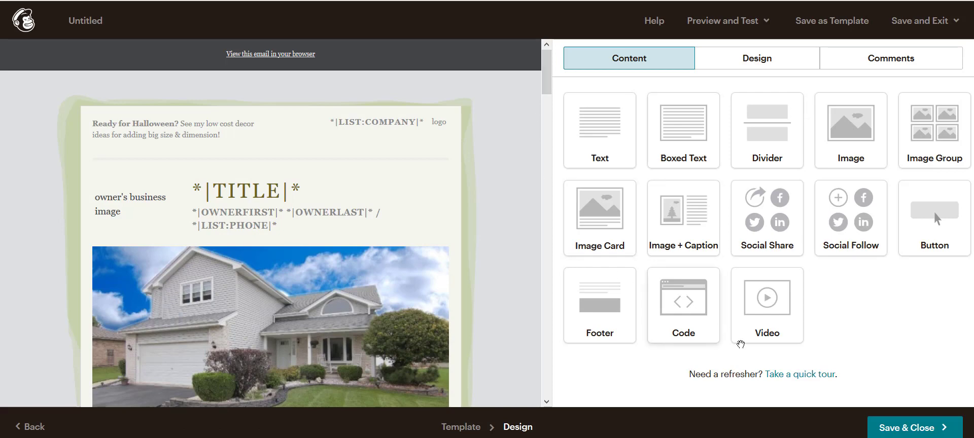
# Save and close the design, and save "If you're in your 20's you should buy a house now" as the campaign's subject line
pyautogui.click(896, 432)
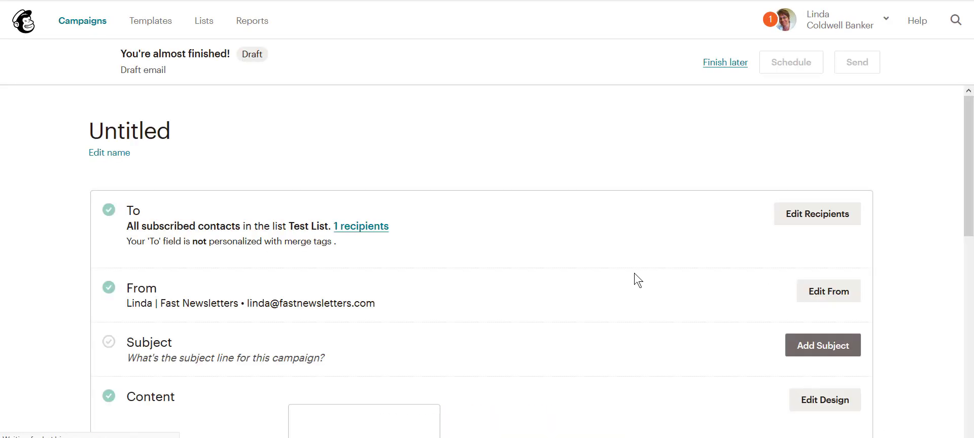
pyautogui.moveTo(968, 179); pyautogui.dragTo(945, 217)
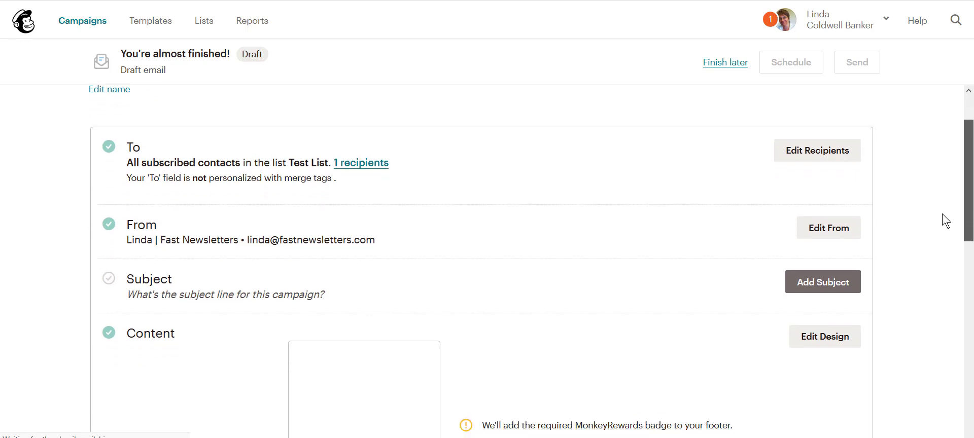
pyautogui.click(840, 280)
pyautogui.click(261, 343)
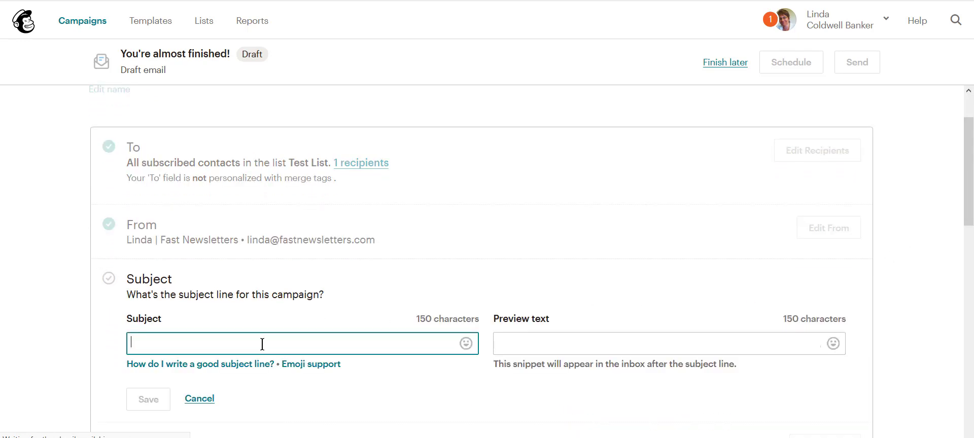
pyautogui.write("If you're in your 20's you should buy a house now")
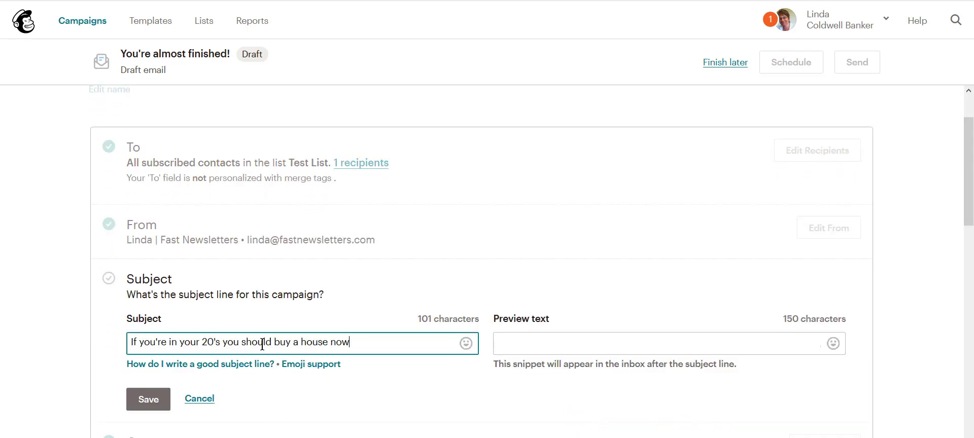
pyautogui.click(149, 401)
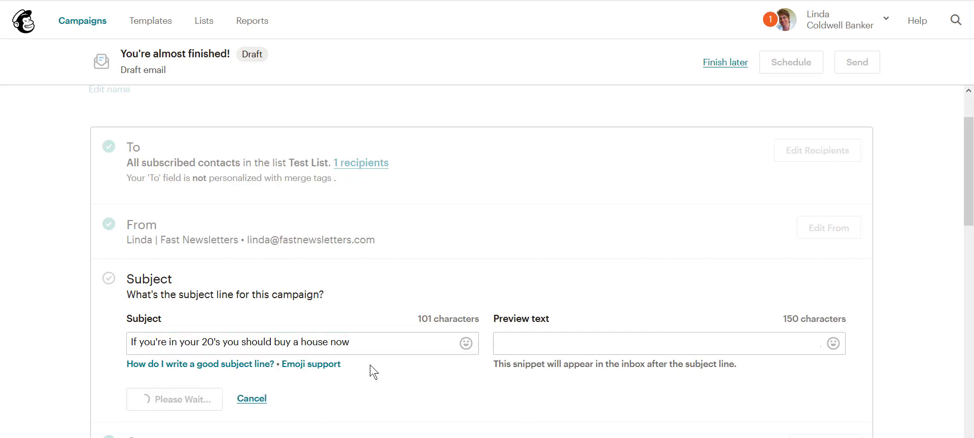